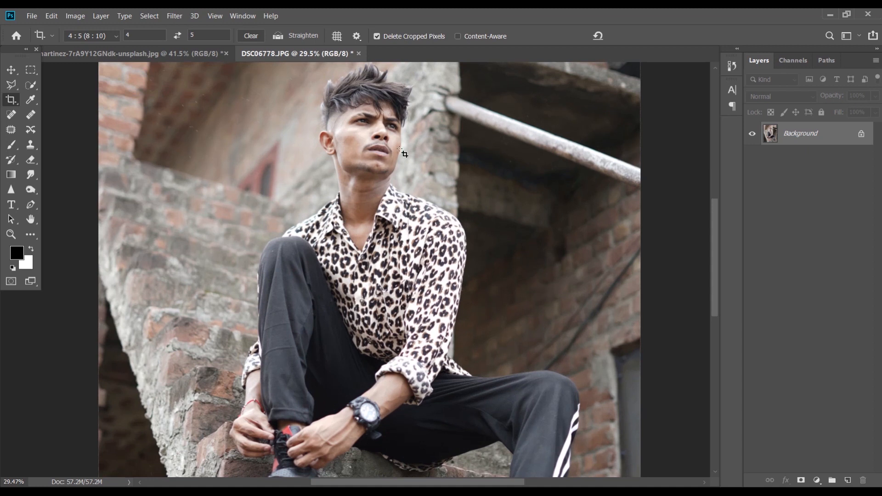
Duplicate the Background layer, name the copy "edit", and make the Spot Healing Brush active for retouching the face
{"action": "scroll", "coordinate": [256, 128], "scroll_direction": "up", "scroll_amount": 3}
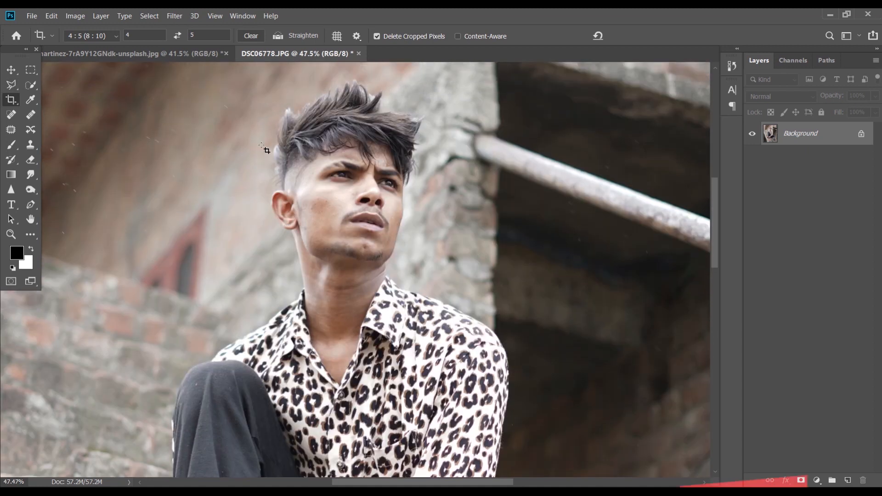
{"action": "scroll", "coordinate": [330, 195], "scroll_direction": "up", "scroll_amount": 5}
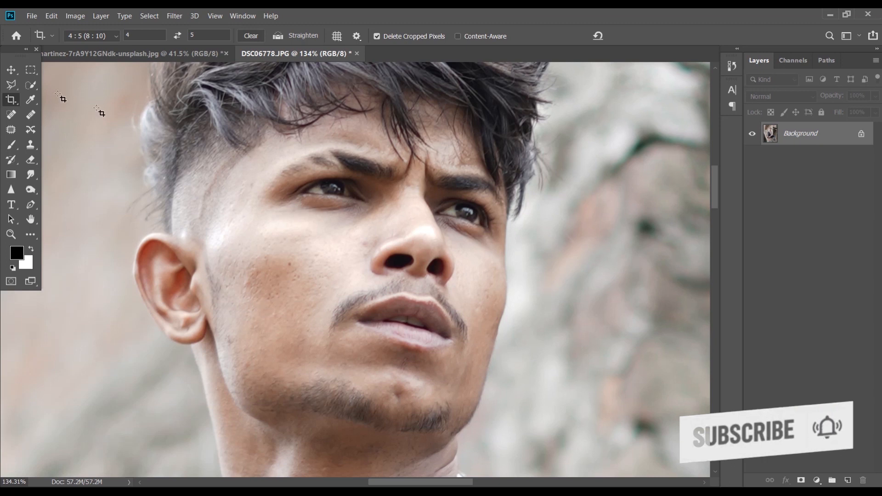
{"action": "left_click", "coordinate": [11, 114]}
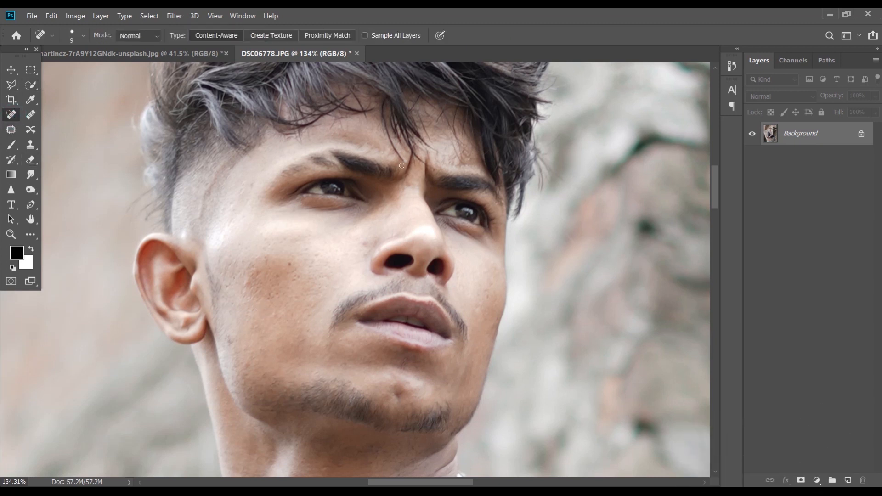
{"action": "left_click_drag", "start_coordinate": [838, 140], "coordinate": [853, 479]}
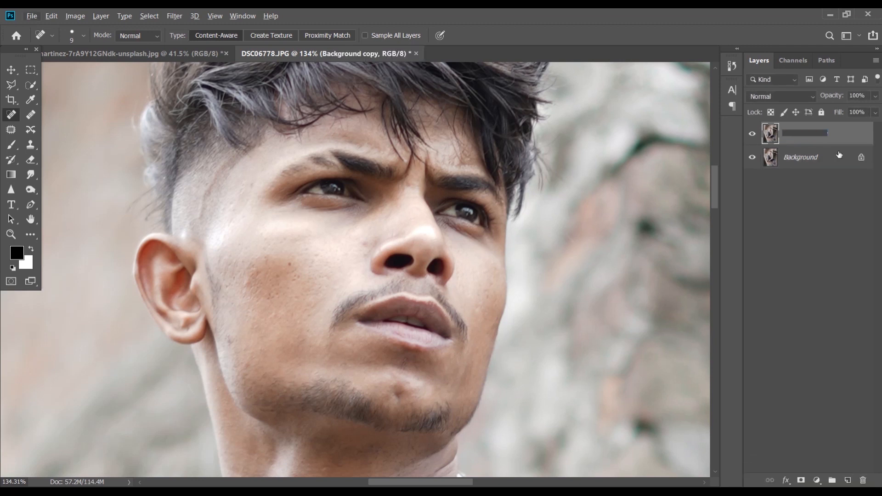
{"action": "key", "text": "alt+e"}
{"action": "left_click", "coordinate": [811, 134]}
{"action": "key", "text": "Return"}
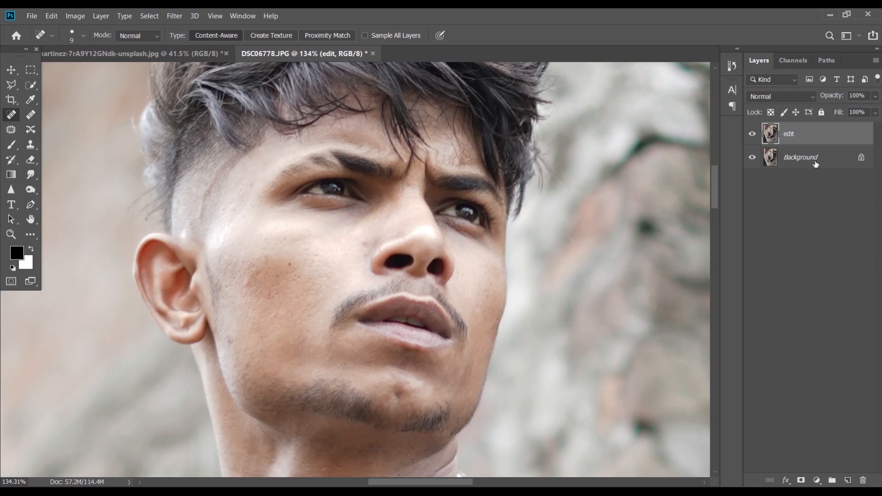
Unlock the Background layer and make the edit layer active
{"action": "left_click", "coordinate": [820, 161]}
{"action": "left_click", "coordinate": [862, 158]}
{"action": "left_click", "coordinate": [815, 141]}
Remove the blemishes across the upper cheek and beside the nostril with a 13 px Spot Healing Brush
{"action": "scroll", "coordinate": [284, 257], "scroll_direction": "up", "scroll_amount": 4}
{"action": "left_click_drag", "start_coordinate": [294, 269], "coordinate": [297, 272]}
{"action": "scroll", "coordinate": [293, 269], "scroll_direction": "up", "scroll_amount": 4}
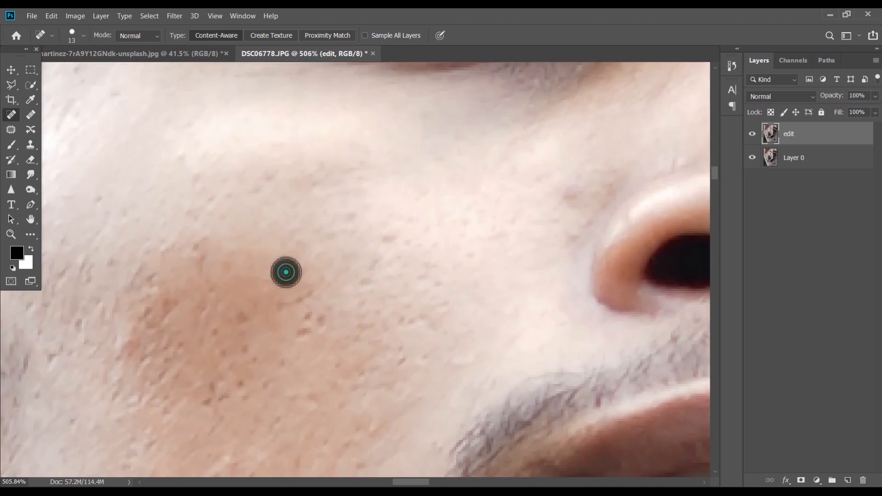
{"action": "mouse_move", "coordinate": [371, 227]}
{"action": "left_mouse_down"}
{"action": "mouse_move", "coordinate": [351, 215]}
{"action": "mouse_move", "coordinate": [301, 242]}
{"action": "left_mouse_up"}
{"action": "left_click_drag", "start_coordinate": [303, 312], "coordinate": [306, 322]}
{"action": "left_click_drag", "start_coordinate": [382, 241], "coordinate": [374, 251]}
{"action": "left_click_drag", "start_coordinate": [367, 308], "coordinate": [368, 319]}
{"action": "left_click", "coordinate": [398, 359]}
{"action": "left_click", "coordinate": [406, 313]}
{"action": "left_click", "coordinate": [421, 270]}
{"action": "left_click", "coordinate": [444, 304]}
{"action": "left_click", "coordinate": [419, 321]}
{"action": "left_click_drag", "start_coordinate": [423, 322], "coordinate": [437, 341]}
{"action": "left_click_drag", "start_coordinate": [561, 213], "coordinate": [577, 183]}
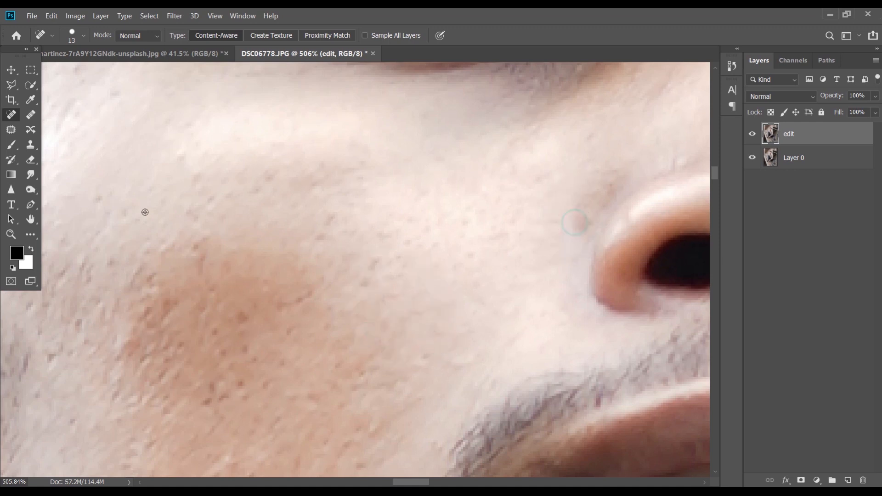
Heal the spots in the reddish patch of the cheek and a mark on the temple beside the eye
{"action": "scroll", "coordinate": [145, 212], "scroll_direction": "down", "scroll_amount": 4}
{"action": "scroll", "coordinate": [179, 230], "scroll_direction": "down", "scroll_amount": 2}
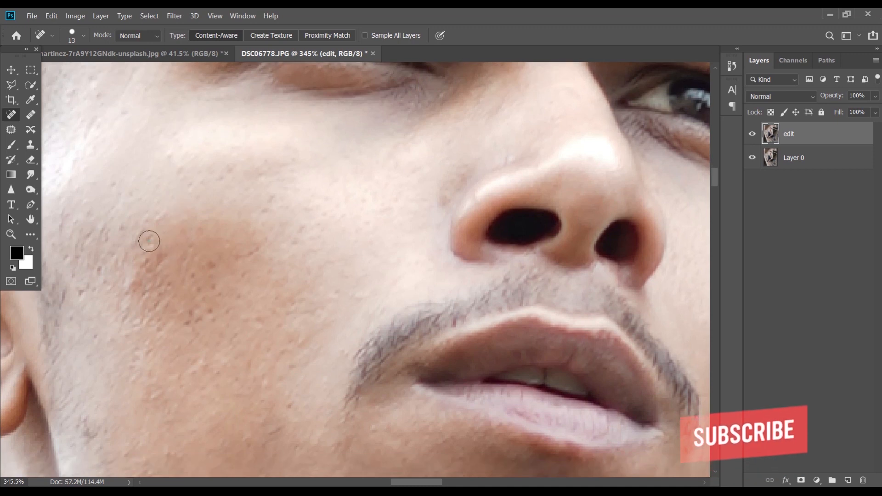
{"action": "left_click", "coordinate": [142, 266]}
{"action": "scroll", "coordinate": [184, 257], "scroll_direction": "down", "scroll_amount": 2}
{"action": "mouse_move", "coordinate": [209, 248]}
{"action": "left_mouse_down"}
{"action": "mouse_move", "coordinate": [199, 265]}
{"action": "mouse_move", "coordinate": [224, 285]}
{"action": "left_mouse_up"}
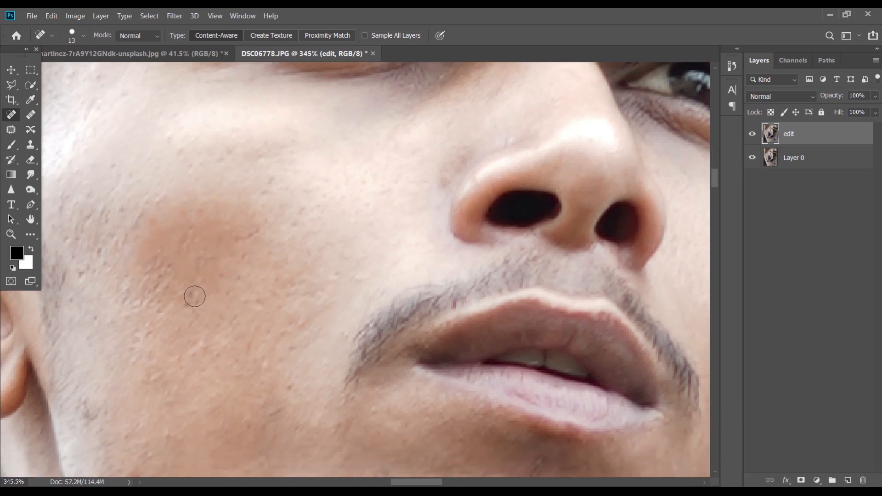
{"action": "left_click", "coordinate": [221, 278]}
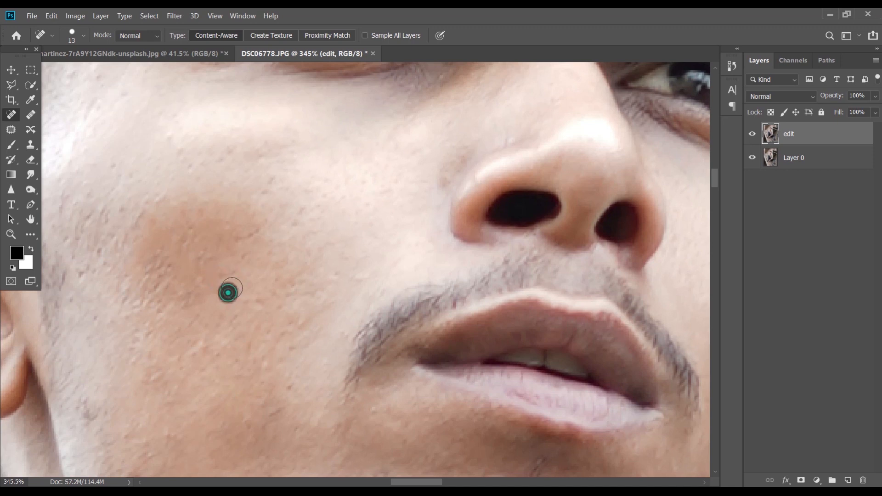
{"action": "left_click", "coordinate": [223, 277]}
{"action": "scroll", "coordinate": [224, 287], "scroll_direction": "down", "scroll_amount": 4}
{"action": "scroll", "coordinate": [130, 203], "scroll_direction": "up", "scroll_amount": 4}
{"action": "scroll", "coordinate": [137, 193], "scroll_direction": "down", "scroll_amount": 1}
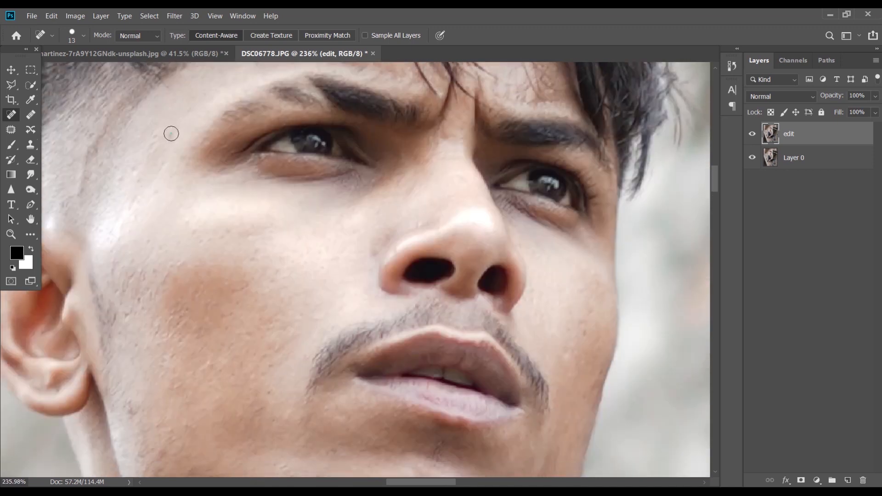
{"action": "left_click_drag", "start_coordinate": [167, 130], "coordinate": [177, 161]}
Heal the bumps on the lower cheek above the jaw and on the skin in front of the ear
{"action": "scroll", "coordinate": [229, 216], "scroll_direction": "down", "scroll_amount": 4}
{"action": "scroll", "coordinate": [230, 216], "scroll_direction": "down", "scroll_amount": 3}
{"action": "scroll", "coordinate": [132, 244], "scroll_direction": "up", "scroll_amount": 5}
{"action": "right_click", "coordinate": [131, 250], "text": "alt"}
{"action": "left_click_drag", "start_coordinate": [174, 274], "coordinate": [175, 290]}
{"action": "left_click", "coordinate": [213, 275]}
{"action": "left_click", "coordinate": [213, 208]}
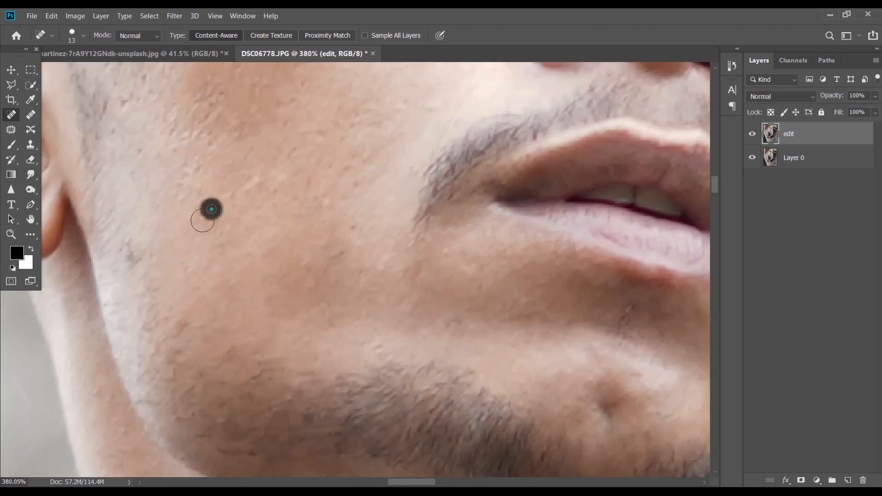
{"action": "scroll", "coordinate": [173, 223], "scroll_direction": "up", "scroll_amount": 2}
{"action": "scroll", "coordinate": [156, 202], "scroll_direction": "up", "scroll_amount": 1}
{"action": "left_click_drag", "start_coordinate": [142, 136], "coordinate": [142, 197]}
{"action": "left_click", "coordinate": [142, 213]}
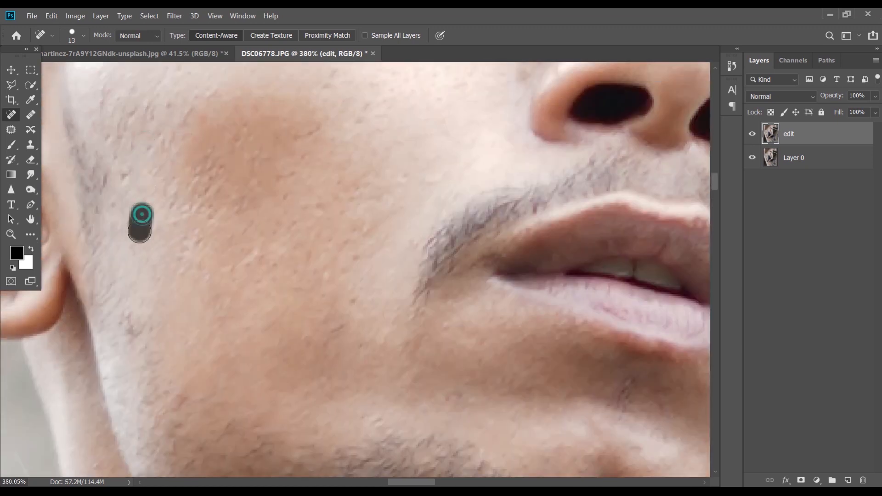
Clean up the small spots on the upper cheek near the sideburn with a 9 px Spot Healing Brush
{"action": "scroll", "coordinate": [129, 174], "scroll_direction": "up", "scroll_amount": 2}
{"action": "right_click", "coordinate": [108, 129], "text": "alt"}
{"action": "mouse_move", "coordinate": [108, 129]}
{"action": "left_mouse_down"}
{"action": "mouse_move", "coordinate": [105, 175]}
{"action": "mouse_move", "coordinate": [124, 226]}
{"action": "left_mouse_up"}
{"action": "right_click", "coordinate": [103, 173], "text": "alt"}
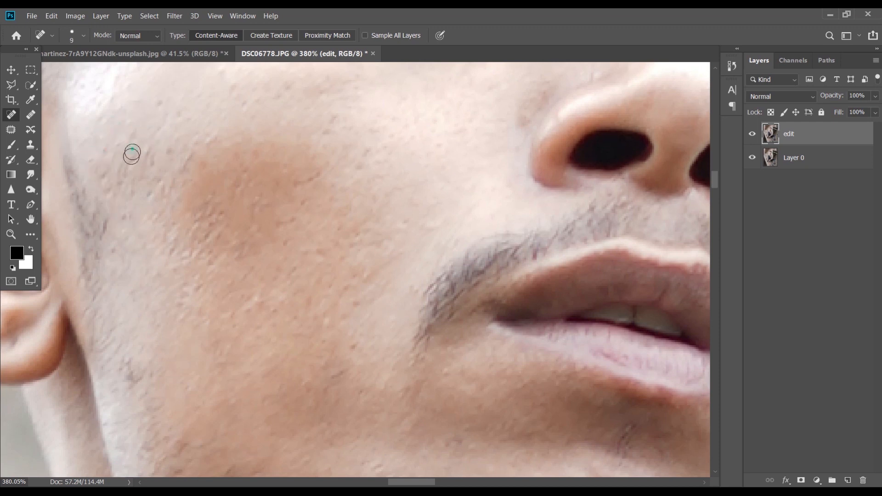
{"action": "left_click_drag", "start_coordinate": [148, 143], "coordinate": [150, 181]}
{"action": "left_click", "coordinate": [168, 154]}
{"action": "left_click", "coordinate": [206, 133]}
{"action": "left_click", "coordinate": [187, 157]}
{"action": "left_click", "coordinate": [151, 166]}
{"action": "left_click", "coordinate": [159, 184]}
{"action": "left_click_drag", "start_coordinate": [148, 199], "coordinate": [154, 162]}
{"action": "right_click", "coordinate": [105, 162], "text": "alt"}
{"action": "left_click_drag", "start_coordinate": [91, 158], "coordinate": [114, 198]}
{"action": "left_click_drag", "start_coordinate": [116, 144], "coordinate": [112, 161]}
{"action": "scroll", "coordinate": [227, 172], "scroll_direction": "down", "scroll_amount": 1}
{"action": "scroll", "coordinate": [228, 171], "scroll_direction": "down", "scroll_amount": 6}
{"action": "scroll", "coordinate": [500, 338], "scroll_direction": "up", "scroll_amount": 7}
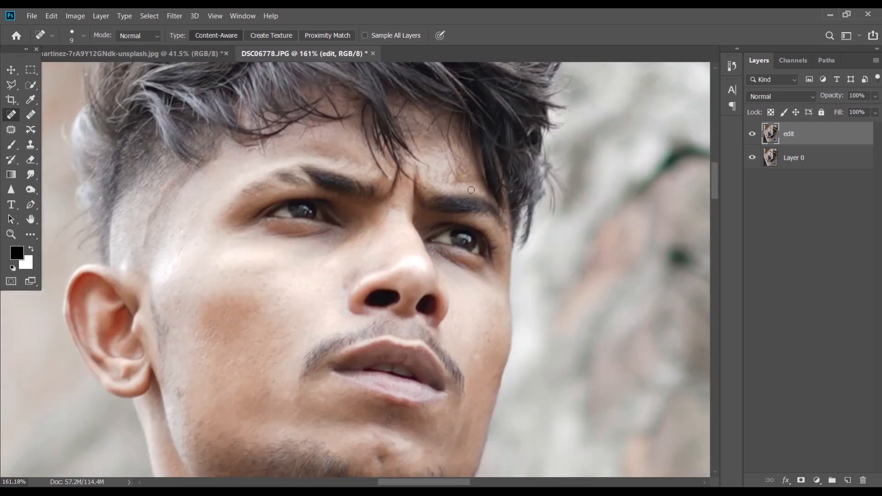
Heal the marks on the far cheek, from below the eye down to beside the mouth
{"action": "left_click_drag", "start_coordinate": [474, 334], "coordinate": [475, 335]}
{"action": "left_click_drag", "start_coordinate": [476, 336], "coordinate": [475, 348]}
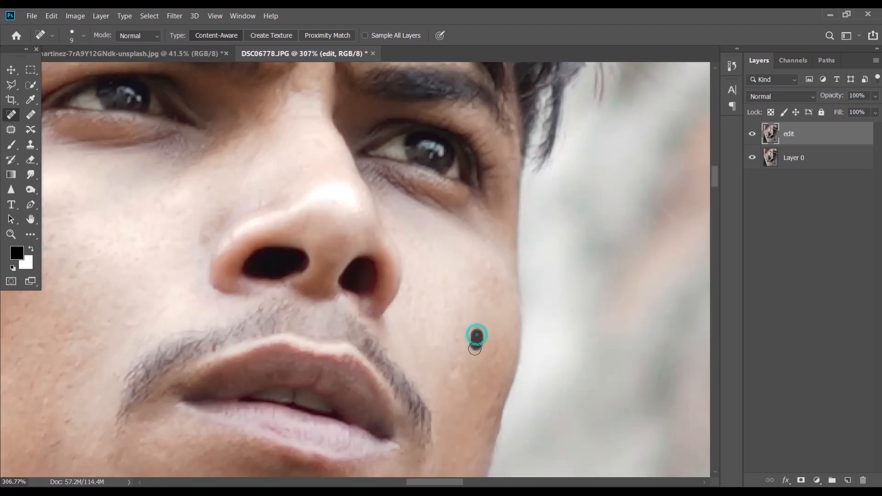
{"action": "mouse_move", "coordinate": [454, 376]}
{"action": "left_mouse_down"}
{"action": "mouse_move", "coordinate": [475, 383]}
{"action": "mouse_move", "coordinate": [469, 397]}
{"action": "mouse_move", "coordinate": [495, 397]}
{"action": "mouse_move", "coordinate": [487, 447]}
{"action": "left_mouse_up"}
{"action": "left_click", "coordinate": [475, 379]}
{"action": "left_click", "coordinate": [475, 425]}
{"action": "scroll", "coordinate": [431, 335], "scroll_direction": "down", "scroll_amount": 6}
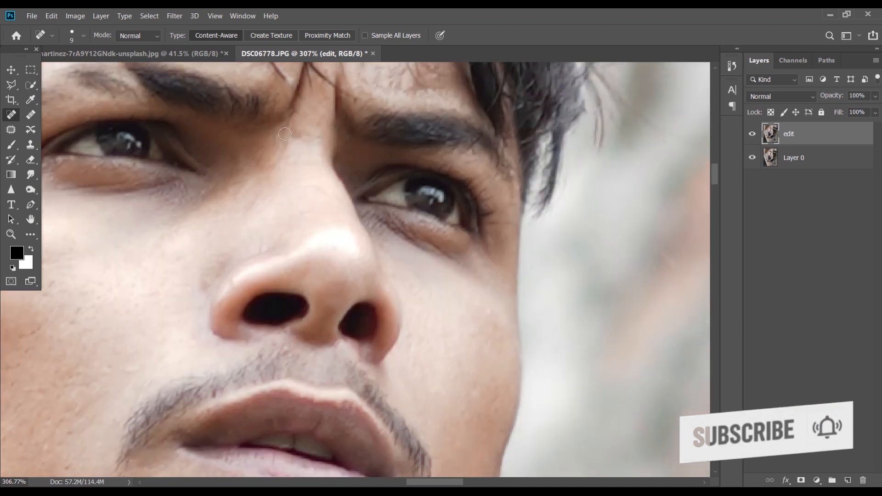
{"action": "scroll", "coordinate": [308, 158], "scroll_direction": "down", "scroll_amount": 3}
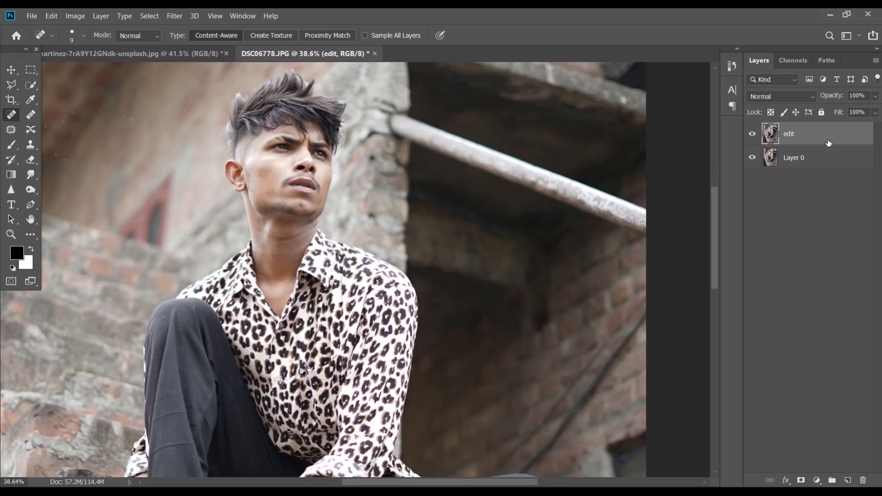
Duplicate the edit layer twice, naming the lower copy "blur" and the upper copy "texture"
{"action": "left_click_drag", "start_coordinate": [829, 141], "coordinate": [848, 480]}
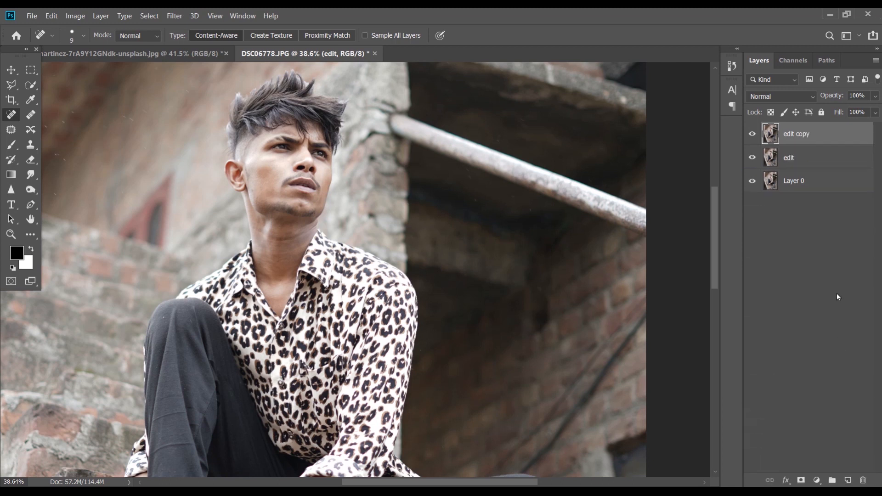
{"action": "left_click_drag", "start_coordinate": [840, 142], "coordinate": [847, 481]}
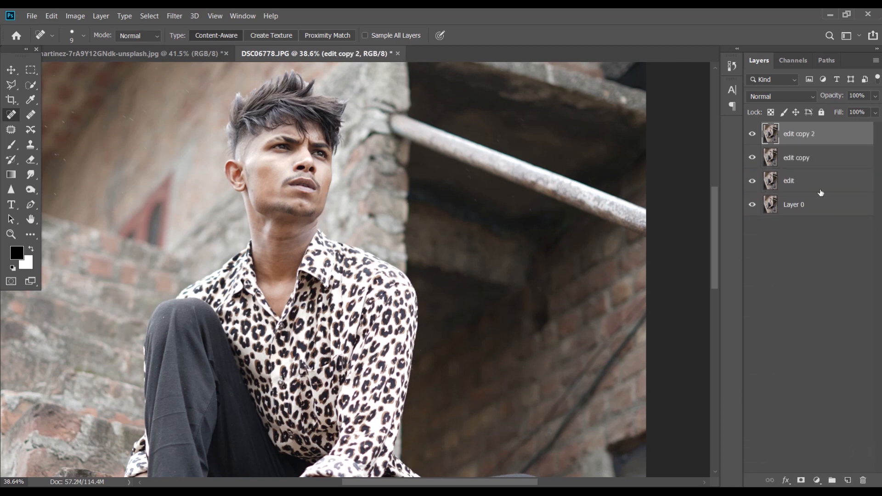
{"action": "left_click", "coordinate": [800, 159]}
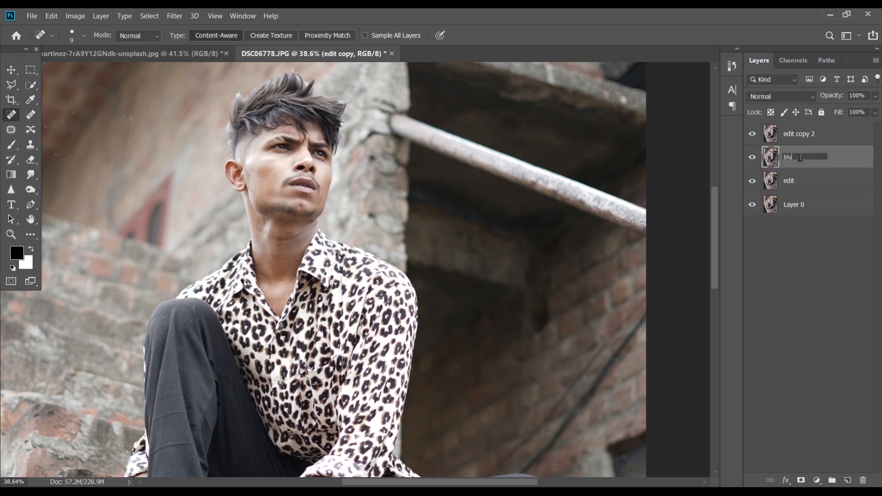
{"action": "left_click", "coordinate": [820, 137]}
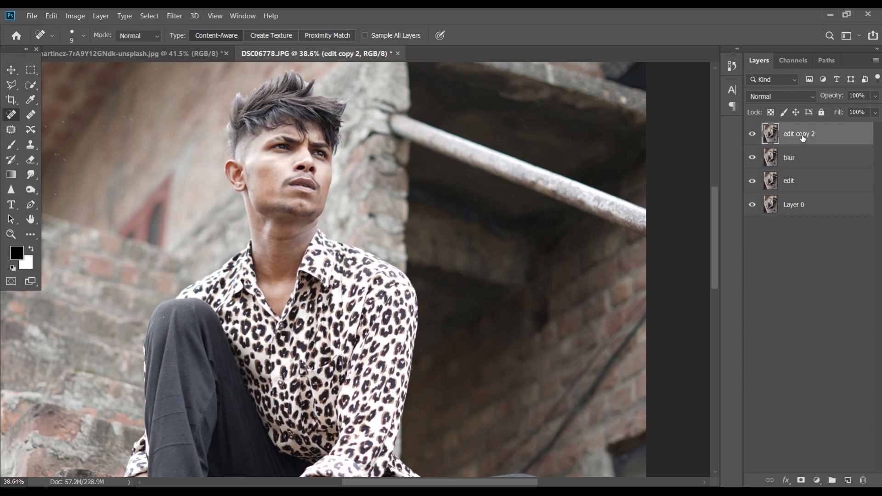
{"action": "type", "text": "texture"}
{"action": "key", "text": "Return"}
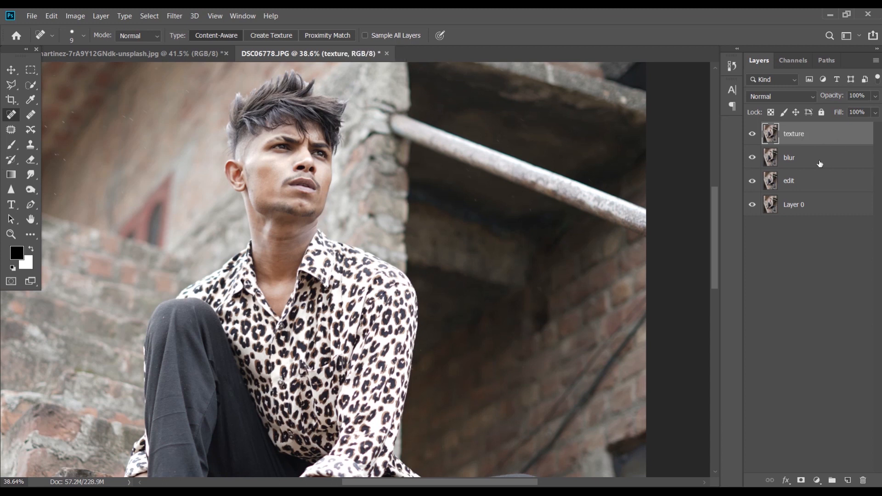
Apply a Gaussian Blur with a radius of 10.0 pixels to the blur layer
{"action": "left_click", "coordinate": [836, 169]}
{"action": "left_click", "coordinate": [174, 16]}
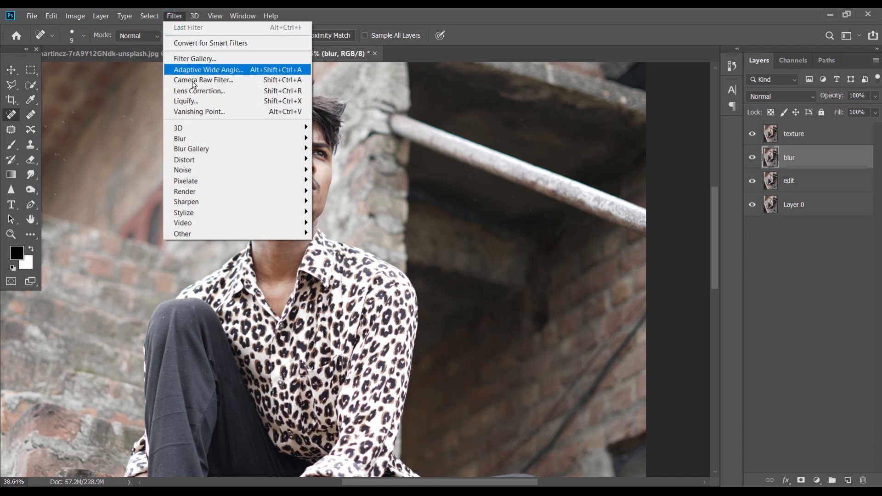
{"action": "mouse_move", "coordinate": [213, 139]}
{"action": "left_click", "coordinate": [332, 181]}
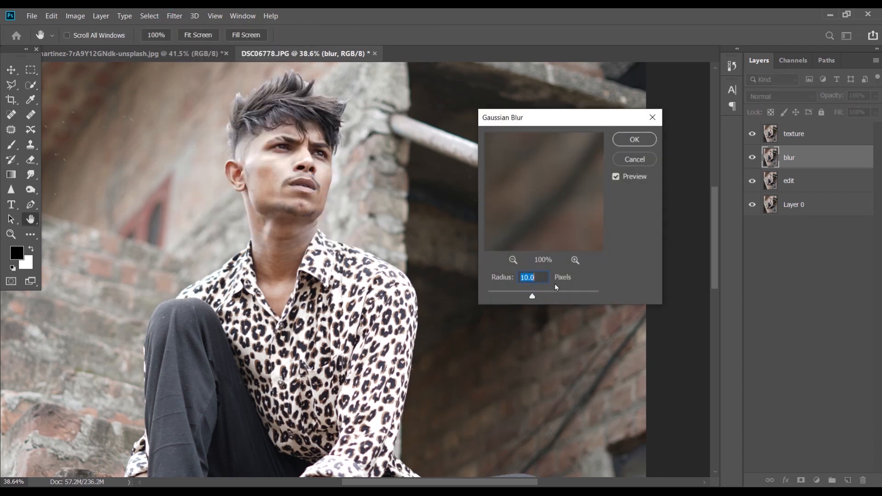
{"action": "left_click", "coordinate": [635, 139]}
{"action": "key", "text": "j"}
{"action": "left_click", "coordinate": [752, 134]}
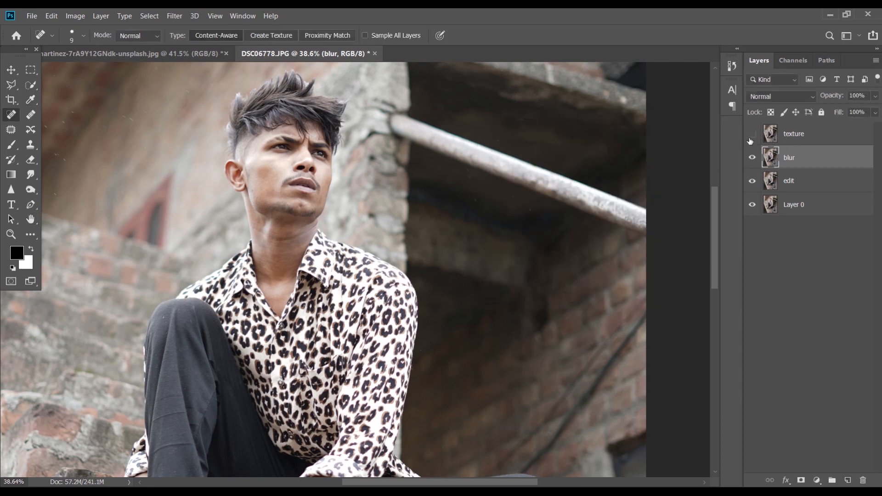
{"action": "left_click", "coordinate": [752, 133]}
Apply a High Pass filter with a 3.8 pixel radius to the texture layer and set its blend mode to Vivid Light
{"action": "left_click", "coordinate": [797, 144]}
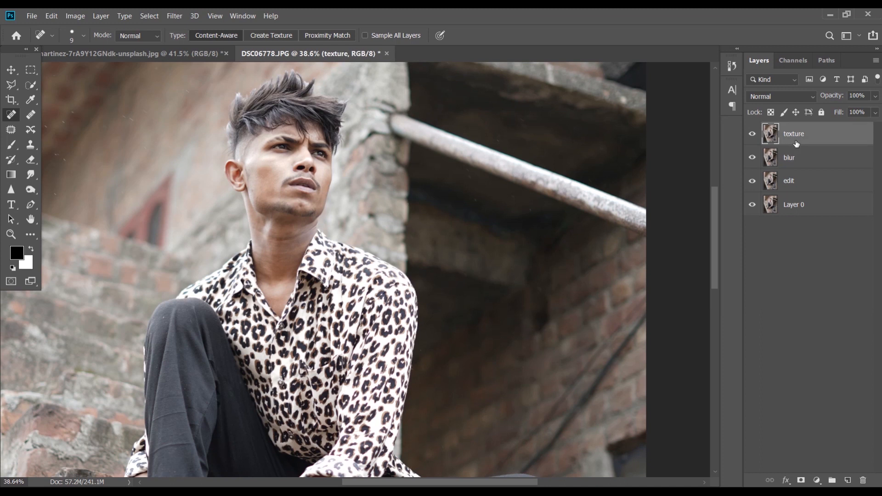
{"action": "left_click", "coordinate": [175, 16]}
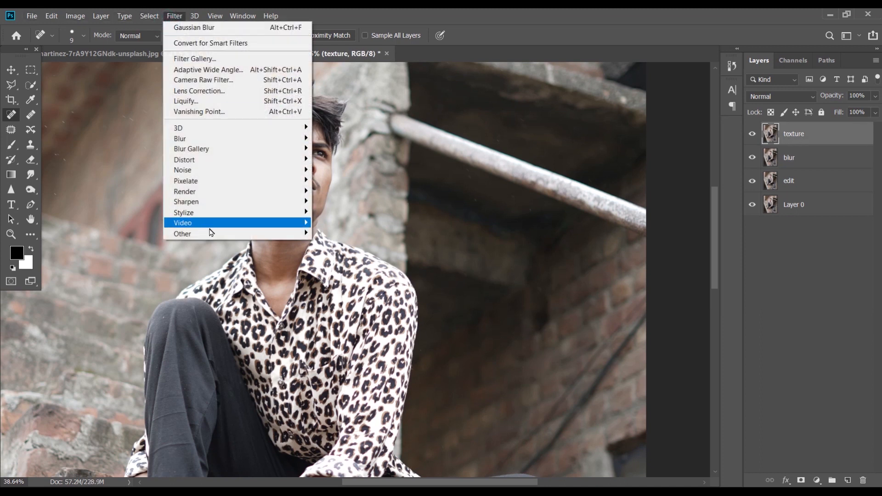
{"action": "mouse_move", "coordinate": [213, 233]}
{"action": "left_click", "coordinate": [324, 250]}
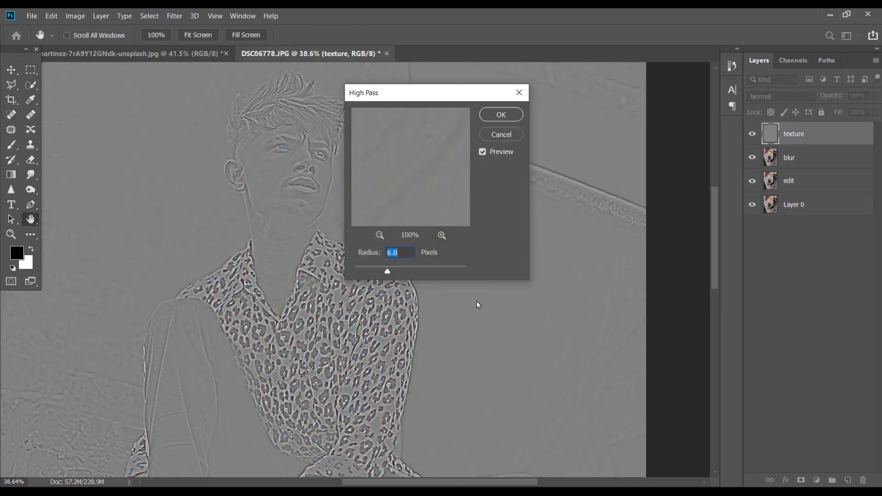
{"action": "left_click_drag", "start_coordinate": [377, 269], "coordinate": [376, 270]}
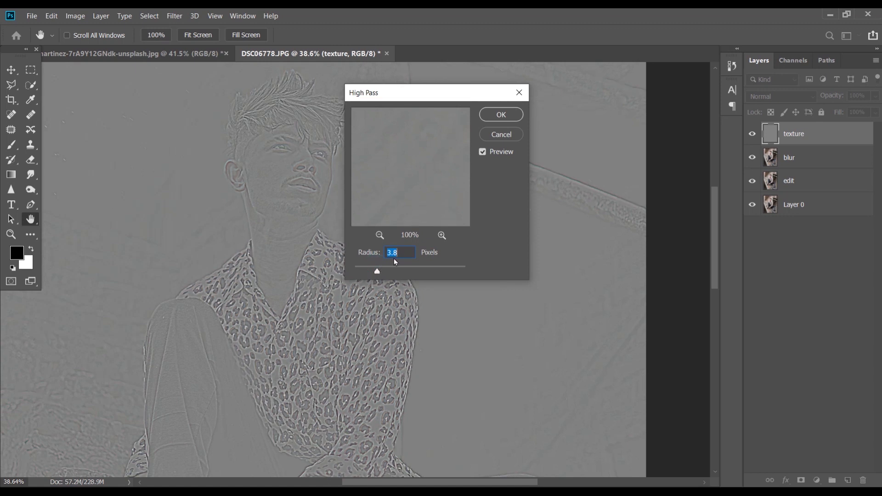
{"action": "left_click", "coordinate": [501, 114]}
{"action": "key", "text": "j"}
{"action": "left_click", "coordinate": [765, 101]}
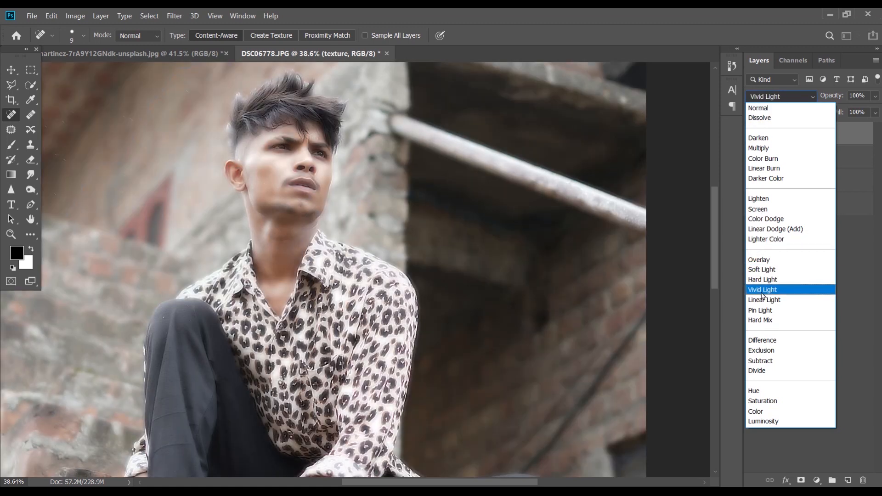
{"action": "left_click", "coordinate": [762, 290]}
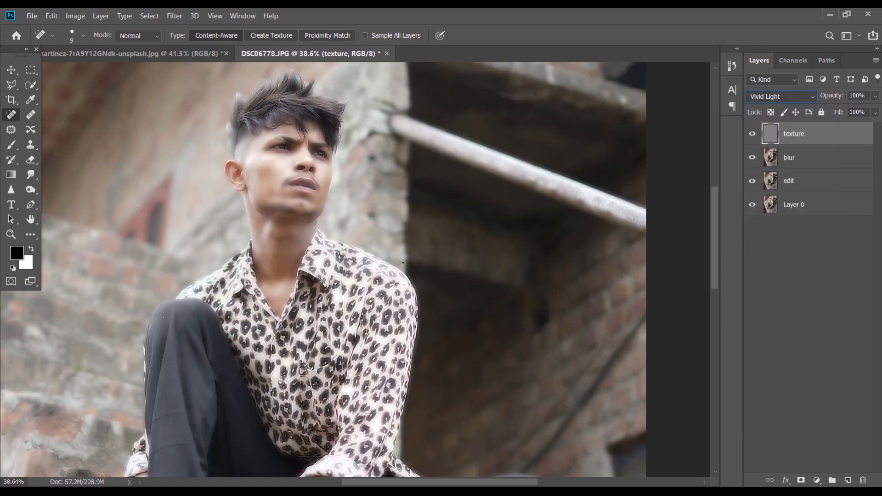
Group the texture and blur layers as "skin" and give the group an inverted, black layer mask
{"action": "left_click", "coordinate": [799, 159], "text": "shift"}
{"action": "left_click_drag", "start_coordinate": [799, 159], "coordinate": [832, 479]}
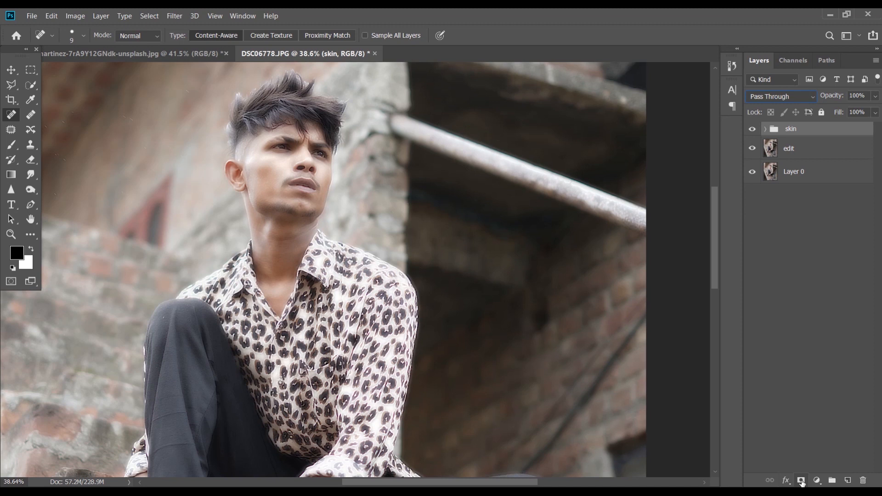
{"action": "left_click", "coordinate": [802, 481]}
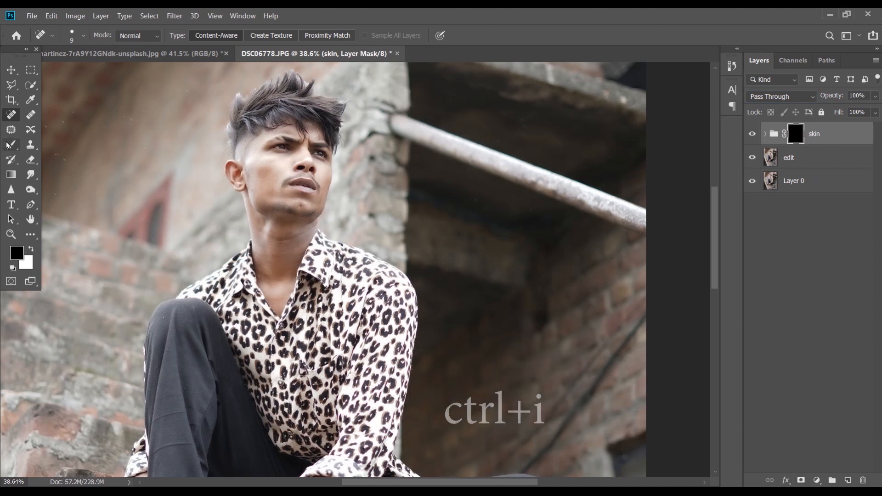
Paint white with the Brush tool on the skin group's mask to smooth the cheek between ear and nose
{"action": "key", "text": "b"}
{"action": "scroll", "coordinate": [280, 128], "scroll_direction": "up", "scroll_amount": 3}
{"action": "left_click_drag", "start_coordinate": [316, 201], "coordinate": [176, 213]}
{"action": "scroll", "coordinate": [262, 173], "scroll_direction": "up", "scroll_amount": 8}
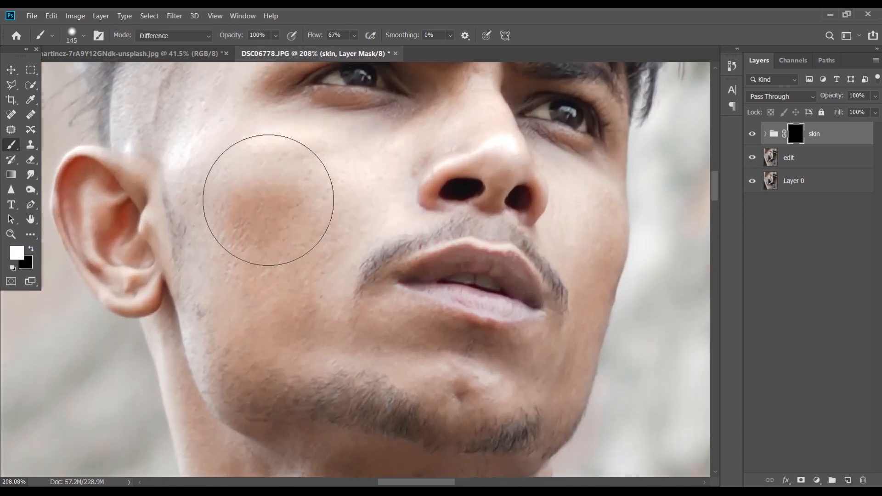
{"action": "scroll", "coordinate": [268, 200], "scroll_direction": "up", "scroll_amount": 3}
{"action": "left_click_drag", "start_coordinate": [272, 256], "coordinate": [253, 262]}
{"action": "left_click_drag", "start_coordinate": [326, 292], "coordinate": [327, 241]}
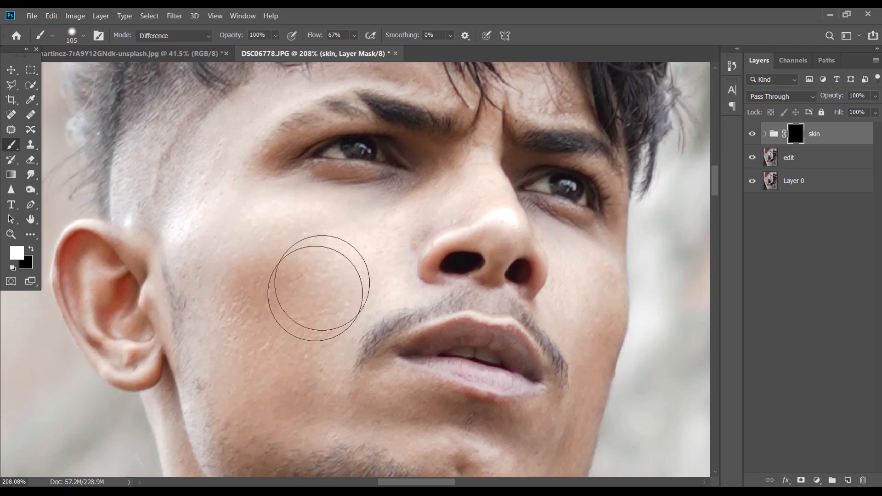
Lower the texture layer's opacity to 34% inside the skin group
{"action": "left_click", "coordinate": [765, 134]}
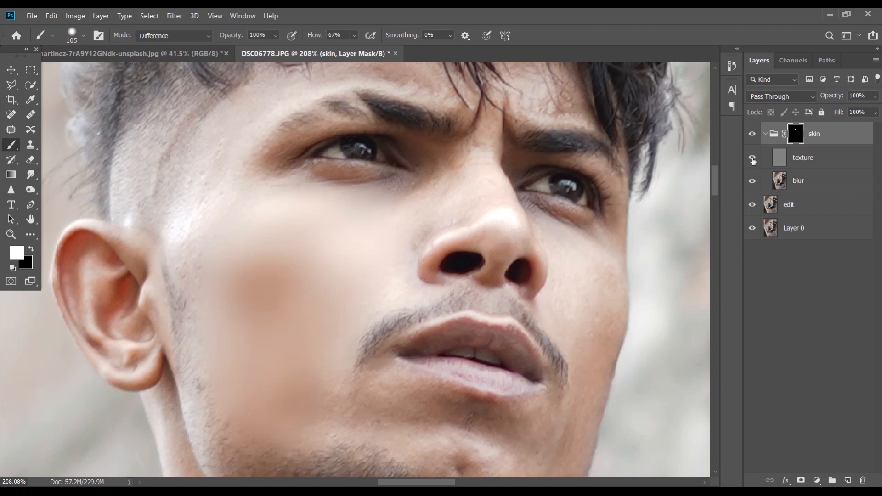
{"action": "left_click", "coordinate": [837, 166]}
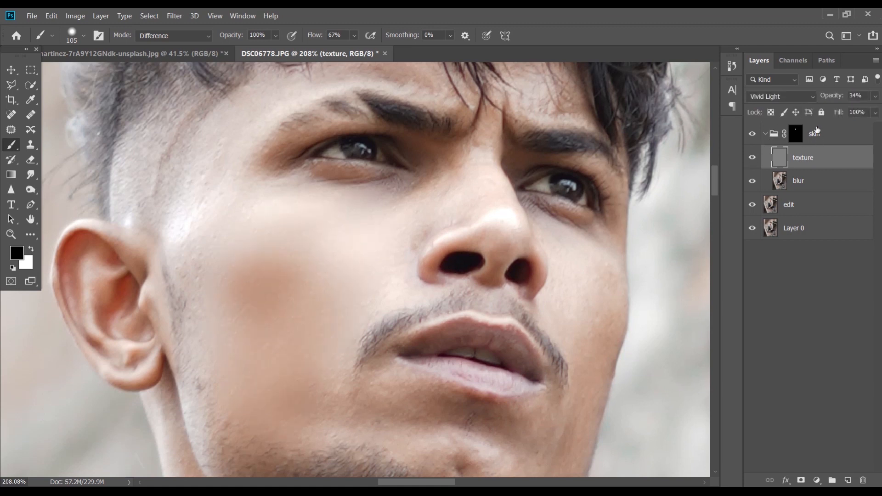
{"action": "left_click", "coordinate": [766, 134]}
Paint white on the skin group's mask over the temple and the upper cheek beside the ear
{"action": "left_click", "coordinate": [797, 138]}
{"action": "left_click_drag", "start_coordinate": [191, 251], "coordinate": [184, 255]}
{"action": "scroll", "coordinate": [203, 295], "scroll_direction": "up", "scroll_amount": 3}
{"action": "left_click_drag", "start_coordinate": [209, 327], "coordinate": [202, 332]}
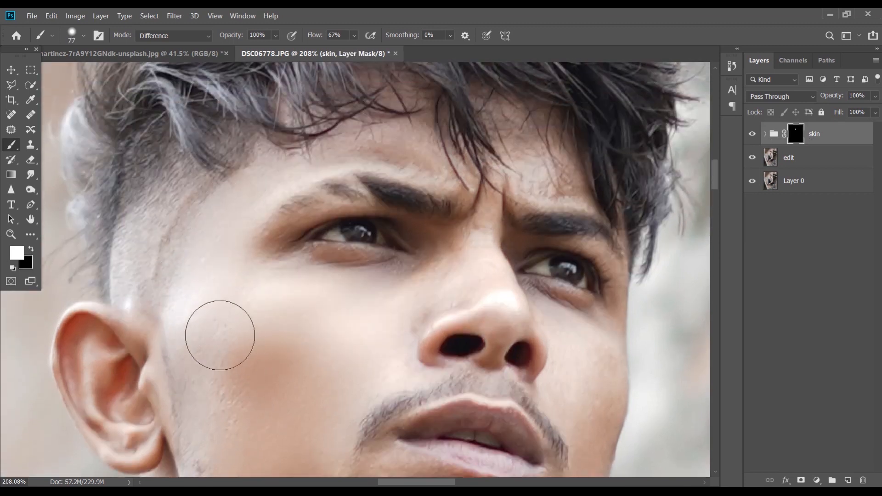
{"action": "mouse_move", "coordinate": [227, 335]}
{"action": "left_mouse_down"}
{"action": "mouse_move", "coordinate": [232, 329]}
{"action": "mouse_move", "coordinate": [224, 342]}
{"action": "left_mouse_up"}
Set the brush blending mode to Normal and paint the mask over the cheek's outer edge down to the jaw
{"action": "left_click", "coordinate": [181, 43]}
{"action": "left_click", "coordinate": [181, 29]}
{"action": "left_click", "coordinate": [211, 332]}
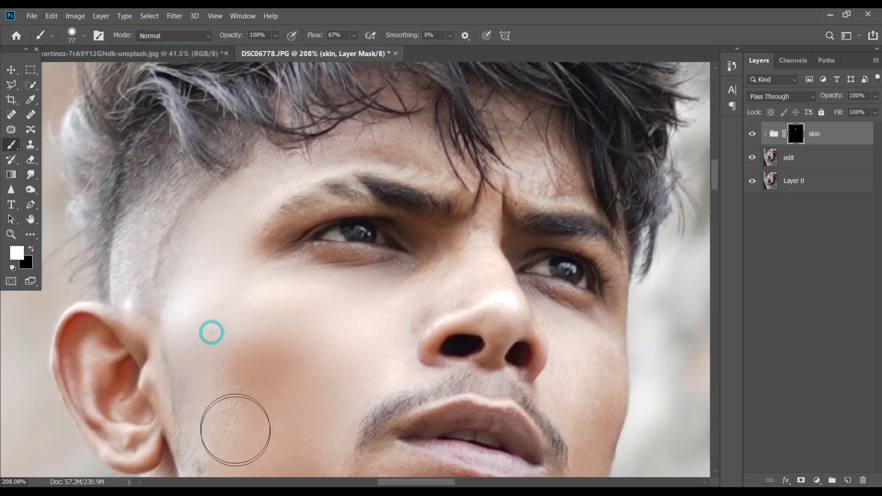
{"action": "mouse_move", "coordinate": [717, 183]}
{"action": "left_mouse_down"}
{"action": "mouse_move", "coordinate": [718, 204]}
{"action": "mouse_move", "coordinate": [714, 197]}
{"action": "left_mouse_up"}
{"action": "left_click", "coordinate": [224, 233]}
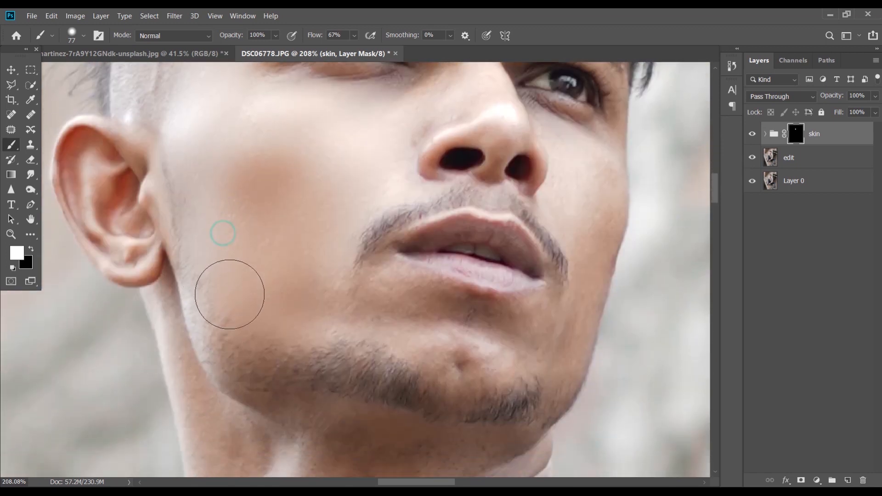
Paint white on the skin mask over the lower cheek, around the mouth and across the chin
{"action": "scroll", "coordinate": [380, 308], "scroll_direction": "up", "scroll_amount": 4}
{"action": "mouse_move", "coordinate": [373, 304]}
{"action": "left_mouse_down"}
{"action": "mouse_move", "coordinate": [333, 294]}
{"action": "mouse_move", "coordinate": [307, 329]}
{"action": "mouse_move", "coordinate": [404, 300]}
{"action": "mouse_move", "coordinate": [435, 273]}
{"action": "mouse_move", "coordinate": [407, 266]}
{"action": "mouse_move", "coordinate": [457, 335]}
{"action": "mouse_move", "coordinate": [504, 367]}
{"action": "mouse_move", "coordinate": [581, 385]}
{"action": "left_mouse_up"}
{"action": "left_click_drag", "start_coordinate": [422, 481], "coordinate": [435, 481]}
{"action": "mouse_move", "coordinate": [314, 388]}
{"action": "left_mouse_down"}
{"action": "mouse_move", "coordinate": [330, 415]}
{"action": "mouse_move", "coordinate": [450, 405]}
{"action": "left_mouse_up"}
{"action": "mouse_move", "coordinate": [357, 368]}
{"action": "left_mouse_down"}
{"action": "mouse_move", "coordinate": [449, 339]}
{"action": "mouse_move", "coordinate": [494, 308]}
{"action": "left_mouse_up"}
{"action": "mouse_move", "coordinate": [332, 341]}
{"action": "left_mouse_down"}
{"action": "mouse_move", "coordinate": [272, 334]}
{"action": "mouse_move", "coordinate": [298, 299]}
{"action": "left_mouse_up"}
{"action": "left_click_drag", "start_coordinate": [351, 319], "coordinate": [464, 327]}
Paint the skin mask over the nose, its bridge and the skin beneath the eyes, resizing the brush to fit
{"action": "scroll", "coordinate": [376, 312], "scroll_direction": "down", "scroll_amount": 8}
{"action": "scroll", "coordinate": [363, 299], "scroll_direction": "up", "scroll_amount": 1}
{"action": "scroll", "coordinate": [276, 198], "scroll_direction": "up", "scroll_amount": 7}
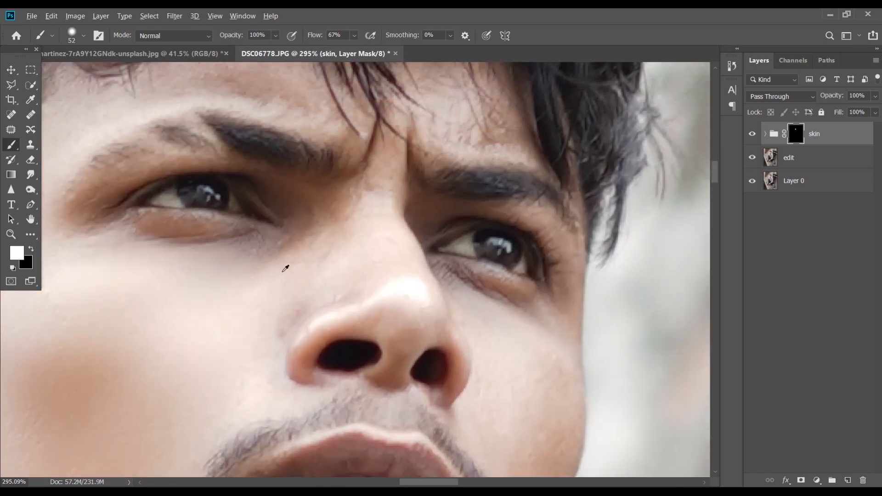
{"action": "right_click", "coordinate": [270, 276], "text": "alt"}
{"action": "mouse_move", "coordinate": [189, 262]}
{"action": "left_mouse_down"}
{"action": "mouse_move", "coordinate": [290, 231]}
{"action": "mouse_move", "coordinate": [282, 331]}
{"action": "left_mouse_up"}
{"action": "mouse_move", "coordinate": [342, 196]}
{"action": "left_mouse_down"}
{"action": "mouse_move", "coordinate": [399, 258]}
{"action": "mouse_move", "coordinate": [426, 272]}
{"action": "mouse_move", "coordinate": [428, 265]}
{"action": "left_mouse_up"}
{"action": "right_click", "coordinate": [423, 242], "text": "alt"}
{"action": "right_click", "coordinate": [407, 295], "text": "alt"}
{"action": "right_click", "coordinate": [358, 203], "text": "alt"}
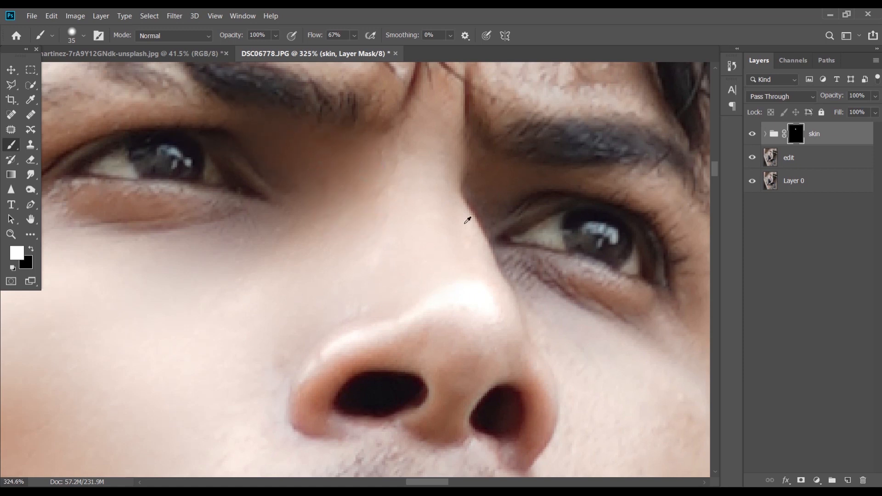
Paint the skin mask over the forehead between the eyebrows and the hairline, using a brush of about 43 px
{"action": "scroll", "coordinate": [464, 222], "scroll_direction": "down", "scroll_amount": 6}
{"action": "scroll", "coordinate": [386, 177], "scroll_direction": "up", "scroll_amount": 4}
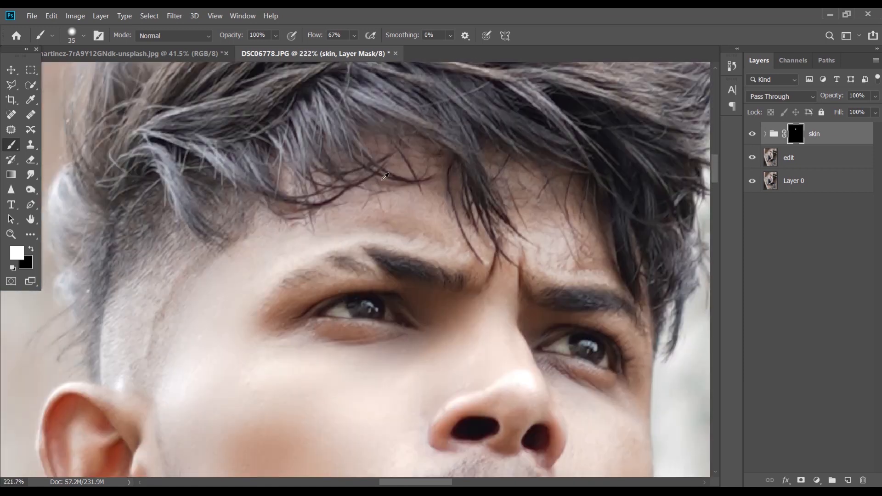
{"action": "scroll", "coordinate": [385, 176], "scroll_direction": "up", "scroll_amount": 3}
{"action": "right_click", "coordinate": [393, 231], "text": "alt"}
{"action": "right_click", "coordinate": [252, 271], "text": "alt"}
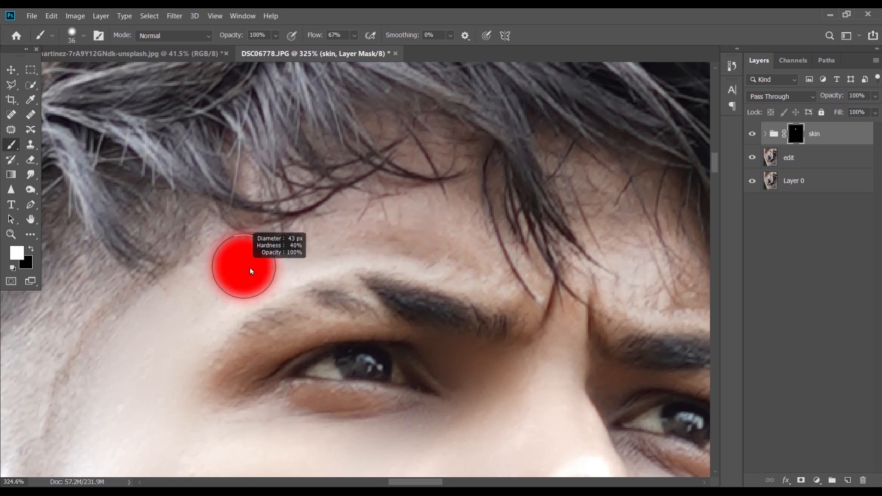
{"action": "mouse_move", "coordinate": [368, 244]}
{"action": "left_mouse_down"}
{"action": "mouse_move", "coordinate": [442, 257]}
{"action": "mouse_move", "coordinate": [477, 260]}
{"action": "left_mouse_up"}
{"action": "left_click_drag", "start_coordinate": [430, 223], "coordinate": [378, 220]}
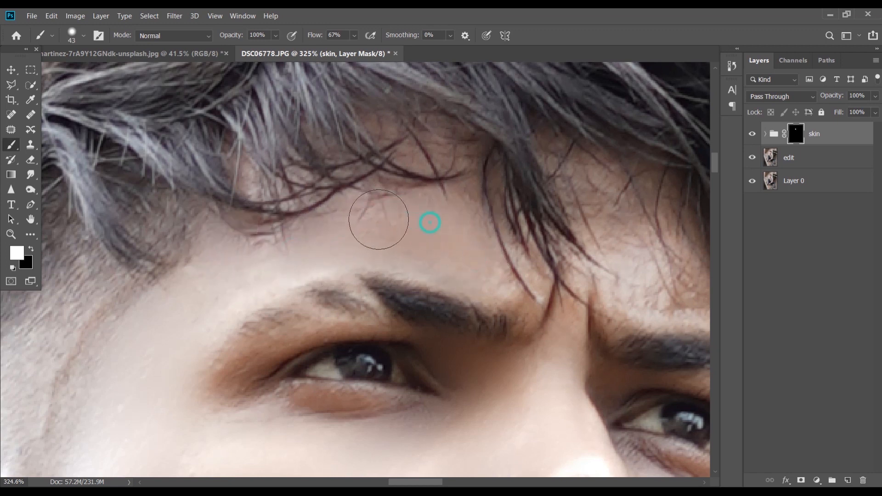
{"action": "left_click", "coordinate": [496, 289]}
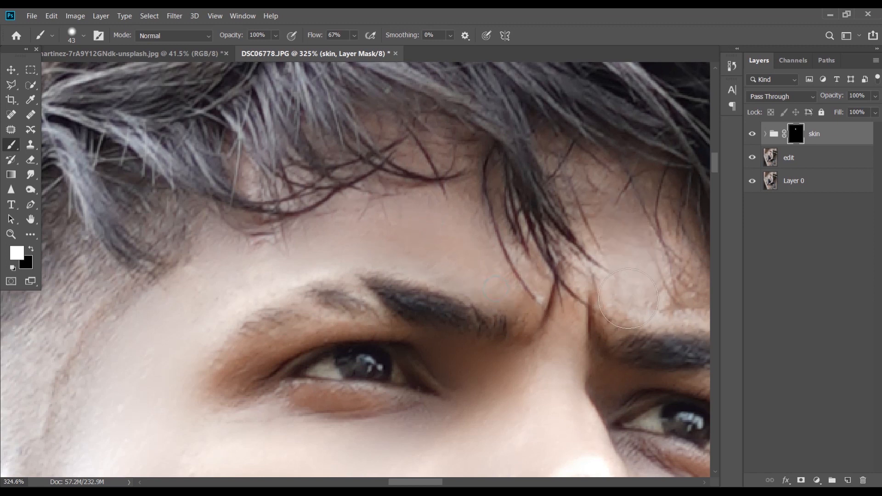
Paint white on the skin mask over the far cheek and down along that side of the jaw
{"action": "scroll", "coordinate": [566, 214], "scroll_direction": "down", "scroll_amount": 3}
{"action": "scroll", "coordinate": [566, 214], "scroll_direction": "down", "scroll_amount": 2}
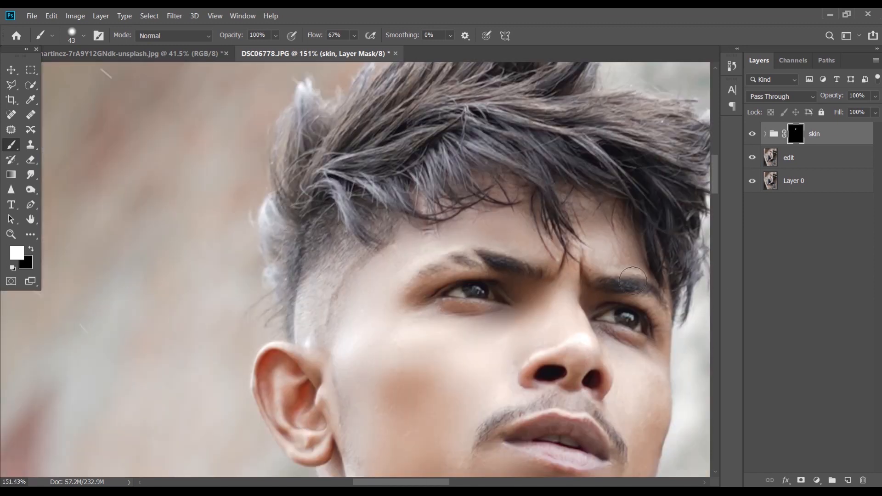
{"action": "scroll", "coordinate": [638, 289], "scroll_direction": "down", "scroll_amount": 3}
{"action": "mouse_move", "coordinate": [651, 260]}
{"action": "left_mouse_down"}
{"action": "mouse_move", "coordinate": [661, 267]}
{"action": "mouse_move", "coordinate": [621, 232]}
{"action": "mouse_move", "coordinate": [631, 283]}
{"action": "left_mouse_up"}
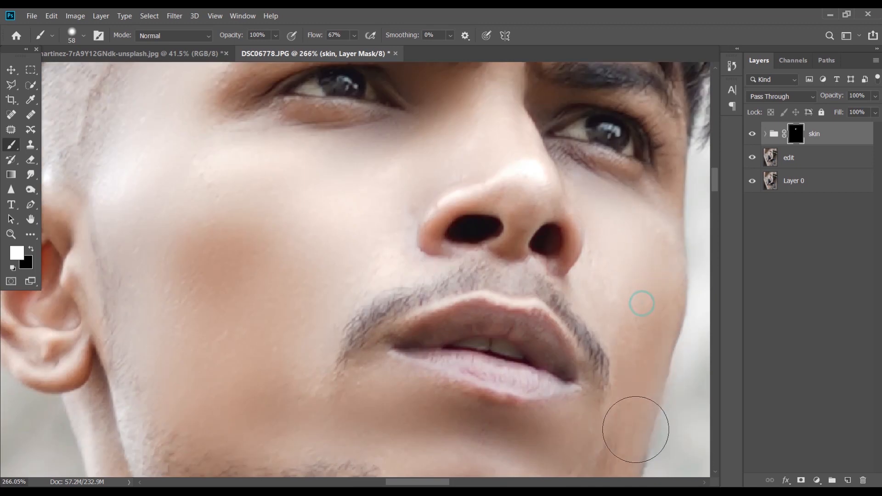
{"action": "scroll", "coordinate": [663, 291], "scroll_direction": "down", "scroll_amount": 4}
{"action": "left_click_drag", "start_coordinate": [638, 316], "coordinate": [631, 317]}
{"action": "mouse_move", "coordinate": [641, 216]}
{"action": "left_mouse_down"}
{"action": "mouse_move", "coordinate": [626, 308]}
{"action": "mouse_move", "coordinate": [589, 401]}
{"action": "left_mouse_up"}
{"action": "left_click_drag", "start_coordinate": [600, 341], "coordinate": [560, 333]}
Paint the skin mask across the throat and the shadowed area under the chin to smooth the neck
{"action": "scroll", "coordinate": [351, 331], "scroll_direction": "down", "scroll_amount": 12}
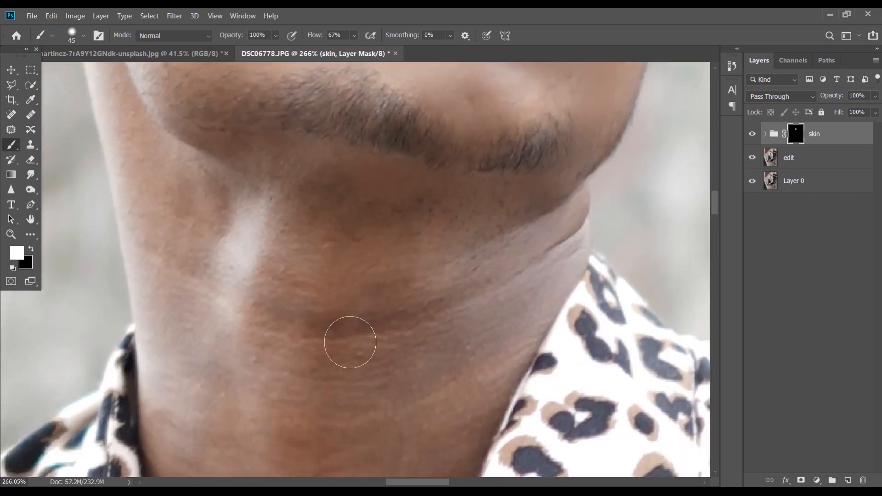
{"action": "scroll", "coordinate": [350, 342], "scroll_direction": "down", "scroll_amount": 4}
{"action": "mouse_move", "coordinate": [350, 338]}
{"action": "left_mouse_down"}
{"action": "mouse_move", "coordinate": [360, 336]}
{"action": "mouse_move", "coordinate": [351, 333]}
{"action": "mouse_move", "coordinate": [357, 298]}
{"action": "mouse_move", "coordinate": [370, 307]}
{"action": "mouse_move", "coordinate": [367, 318]}
{"action": "left_mouse_up"}
{"action": "mouse_move", "coordinate": [368, 317]}
{"action": "left_mouse_down"}
{"action": "mouse_move", "coordinate": [358, 409]}
{"action": "mouse_move", "coordinate": [359, 401]}
{"action": "left_mouse_up"}
{"action": "left_click_drag", "start_coordinate": [337, 307], "coordinate": [337, 223]}
{"action": "mouse_move", "coordinate": [354, 276]}
{"action": "left_mouse_down"}
{"action": "mouse_move", "coordinate": [380, 224]}
{"action": "mouse_move", "coordinate": [419, 213]}
{"action": "left_mouse_up"}
{"action": "left_click_drag", "start_coordinate": [377, 221], "coordinate": [412, 205]}
{"action": "left_click_drag", "start_coordinate": [374, 212], "coordinate": [297, 187]}
{"action": "mouse_move", "coordinate": [295, 241]}
{"action": "left_mouse_down"}
{"action": "mouse_move", "coordinate": [297, 234]}
{"action": "mouse_move", "coordinate": [302, 370]}
{"action": "mouse_move", "coordinate": [283, 245]}
{"action": "left_mouse_up"}
{"action": "left_click_drag", "start_coordinate": [283, 242], "coordinate": [260, 182]}
{"action": "mouse_move", "coordinate": [274, 264]}
{"action": "left_mouse_down"}
{"action": "mouse_move", "coordinate": [283, 334]}
{"action": "mouse_move", "coordinate": [309, 407]}
{"action": "left_mouse_up"}
Paint the skin mask over the lower neck inside the collar and along the neck's edge below the ear
{"action": "scroll", "coordinate": [337, 453], "scroll_direction": "down", "scroll_amount": 3}
{"action": "right_click", "coordinate": [316, 360], "text": "alt"}
{"action": "mouse_move", "coordinate": [321, 377]}
{"action": "left_mouse_down"}
{"action": "mouse_move", "coordinate": [341, 426]}
{"action": "mouse_move", "coordinate": [349, 389]}
{"action": "left_mouse_up"}
{"action": "left_click_drag", "start_coordinate": [388, 262], "coordinate": [441, 169]}
{"action": "scroll", "coordinate": [441, 170], "scroll_direction": "up", "scroll_amount": 3}
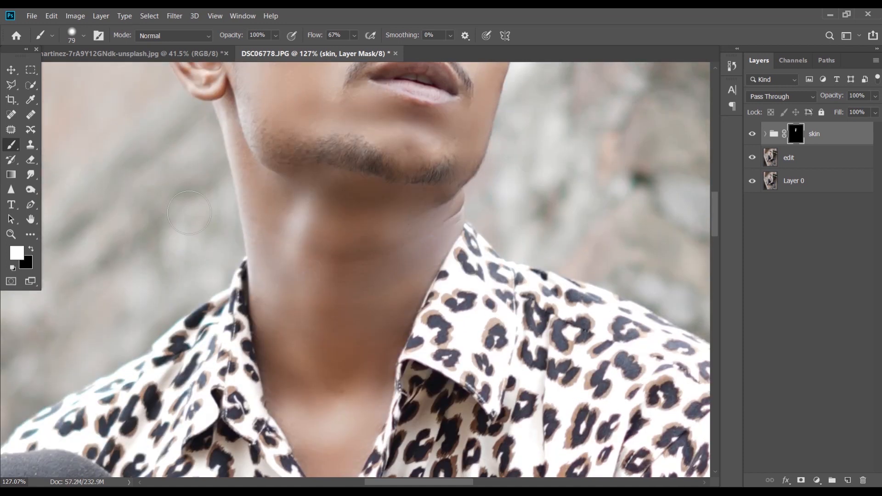
{"action": "right_click", "coordinate": [250, 223], "text": "alt"}
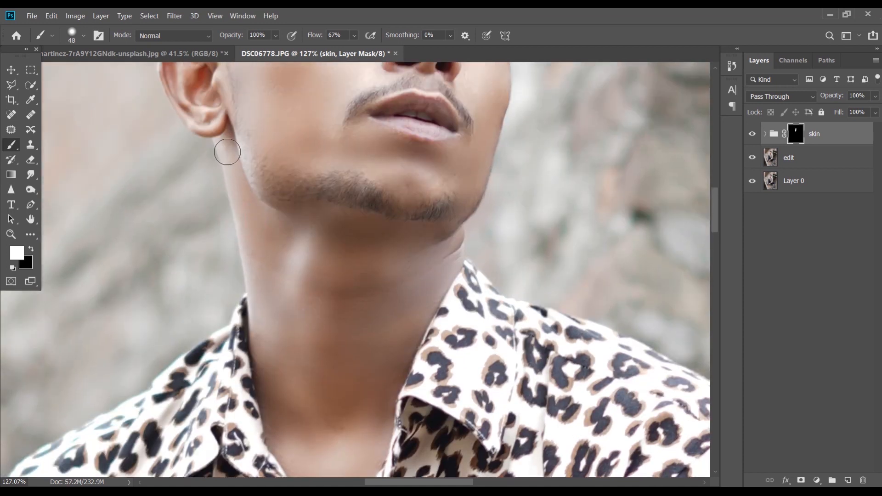
{"action": "right_click", "coordinate": [262, 239], "text": "alt"}
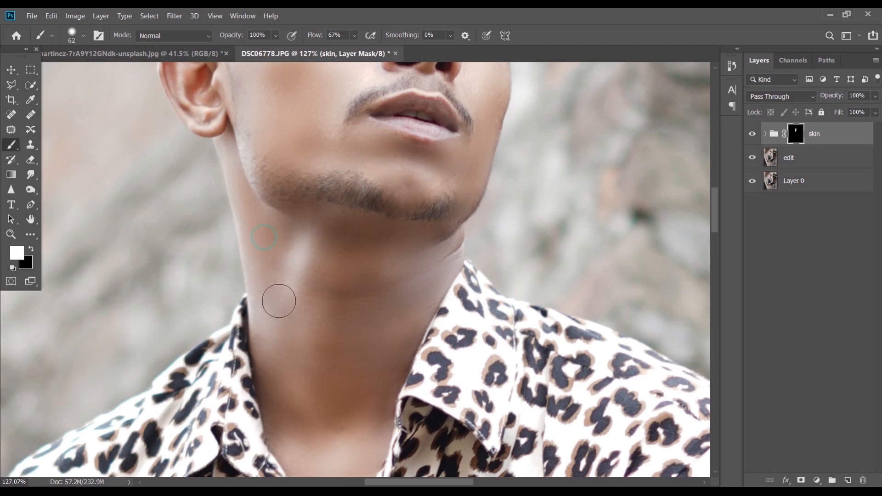
Enlarge the brush to 99 px and paint the skin mask over the forearm and hand wearing the watch
{"action": "scroll", "coordinate": [278, 299], "scroll_direction": "down", "scroll_amount": 5}
{"action": "scroll", "coordinate": [337, 224], "scroll_direction": "down", "scroll_amount": 3}
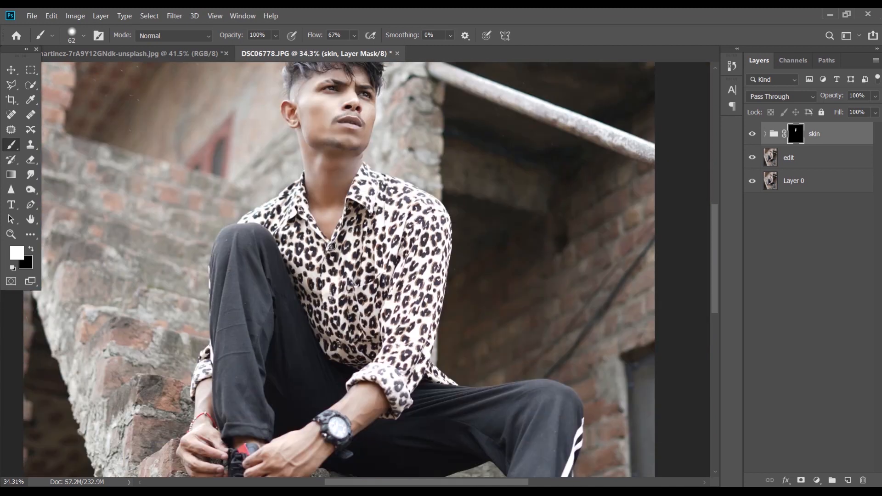
{"action": "scroll", "coordinate": [363, 332], "scroll_direction": "up", "scroll_amount": 5}
{"action": "right_click", "coordinate": [354, 345], "text": "alt"}
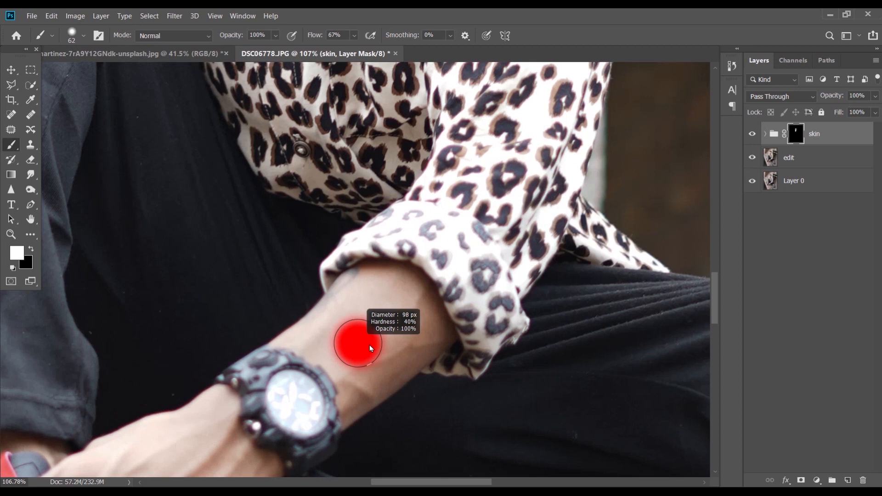
{"action": "mouse_move", "coordinate": [362, 387]}
{"action": "left_mouse_down"}
{"action": "mouse_move", "coordinate": [417, 331]}
{"action": "mouse_move", "coordinate": [411, 313]}
{"action": "mouse_move", "coordinate": [375, 285]}
{"action": "mouse_move", "coordinate": [305, 336]}
{"action": "mouse_move", "coordinate": [361, 365]}
{"action": "mouse_move", "coordinate": [370, 403]}
{"action": "left_mouse_up"}
{"action": "scroll", "coordinate": [153, 388], "scroll_direction": "down", "scroll_amount": 4}
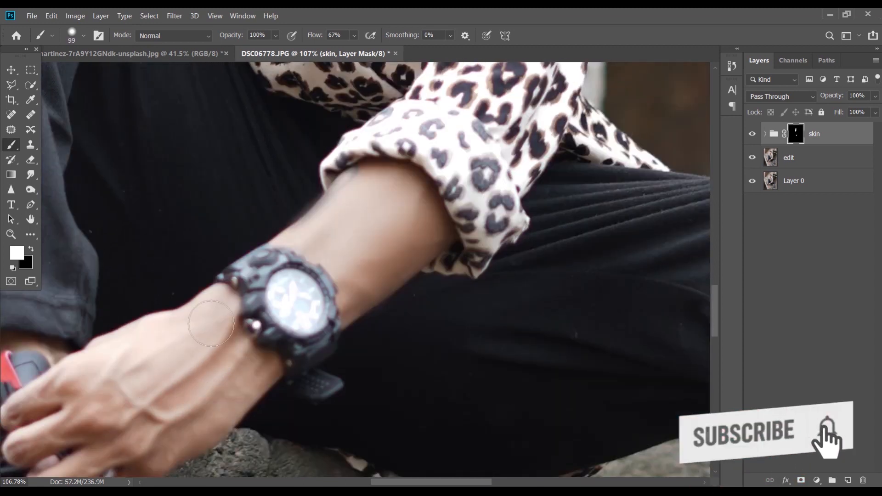
{"action": "mouse_move", "coordinate": [214, 384]}
{"action": "left_mouse_down"}
{"action": "mouse_move", "coordinate": [236, 378]}
{"action": "mouse_move", "coordinate": [217, 408]}
{"action": "mouse_move", "coordinate": [165, 435]}
{"action": "mouse_move", "coordinate": [150, 432]}
{"action": "mouse_move", "coordinate": [211, 361]}
{"action": "mouse_move", "coordinate": [233, 349]}
{"action": "left_mouse_up"}
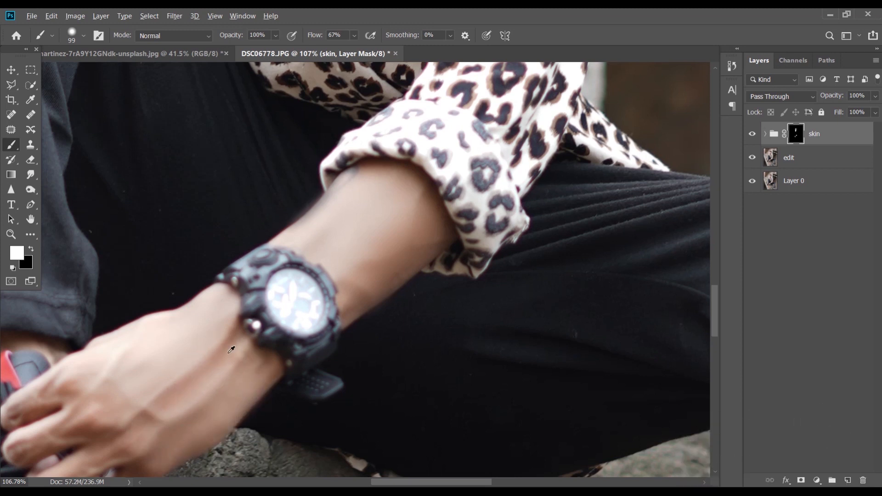
Reduce the brush to about 61 px and paint the skin mask over the wrist and hand with the bracelet
{"action": "scroll", "coordinate": [207, 363], "scroll_direction": "down", "scroll_amount": 5}
{"action": "scroll", "coordinate": [25, 347], "scroll_direction": "up", "scroll_amount": 4}
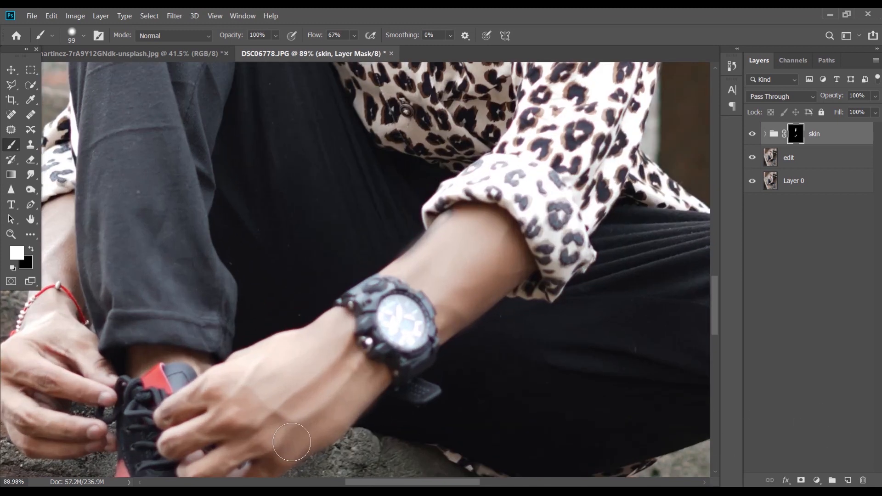
{"action": "scroll", "coordinate": [215, 323], "scroll_direction": "left", "scroll_amount": 5}
{"action": "right_click", "coordinate": [215, 323], "text": "alt"}
{"action": "mouse_move", "coordinate": [199, 250]}
{"action": "left_mouse_down"}
{"action": "mouse_move", "coordinate": [197, 241]}
{"action": "mouse_move", "coordinate": [205, 269]}
{"action": "left_mouse_up"}
{"action": "right_click", "coordinate": [203, 316], "text": "alt"}
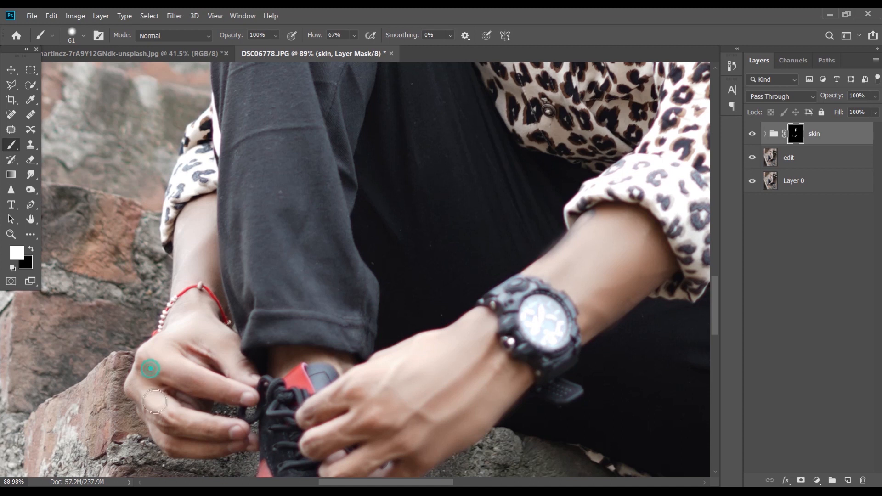
Compare the face with and without the skin group, and set the group's opacity to 90%
{"action": "scroll", "coordinate": [237, 279], "scroll_direction": "down", "scroll_amount": 4}
{"action": "scroll", "coordinate": [257, 257], "scroll_direction": "up", "scroll_amount": 5}
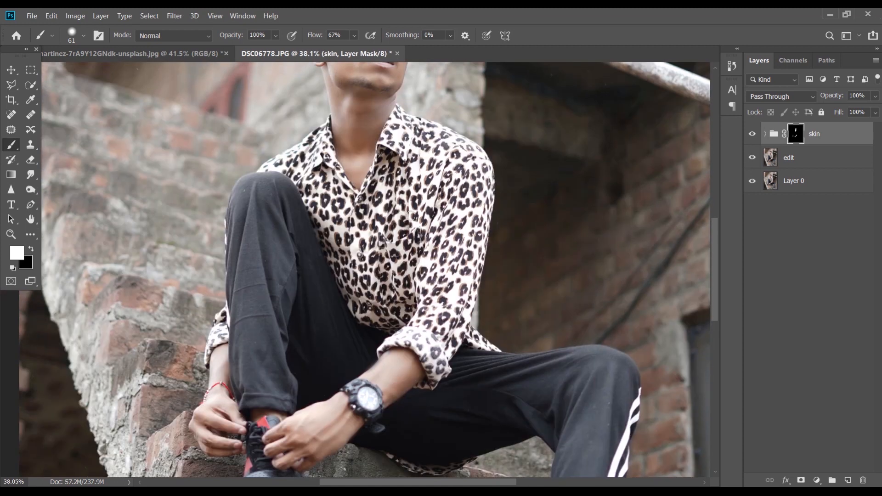
{"action": "scroll", "coordinate": [389, 139], "scroll_direction": "up", "scroll_amount": 3}
{"action": "scroll", "coordinate": [391, 136], "scroll_direction": "up", "scroll_amount": 2}
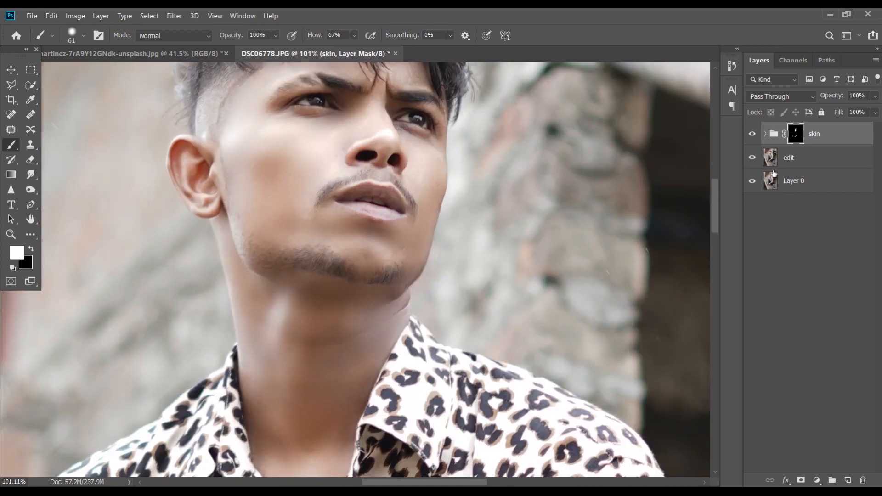
{"action": "left_click_drag", "start_coordinate": [838, 101], "coordinate": [830, 98]}
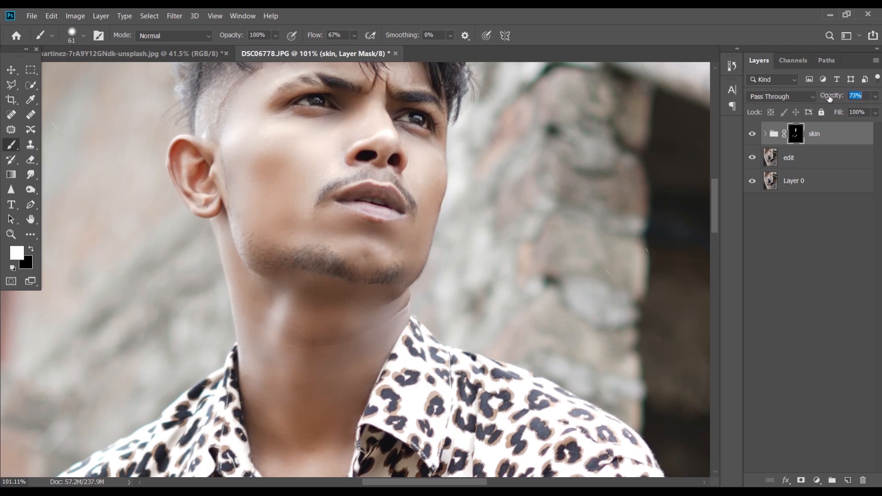
{"action": "left_click", "coordinate": [753, 134]}
{"action": "left_click_drag", "start_coordinate": [834, 95], "coordinate": [848, 97]}
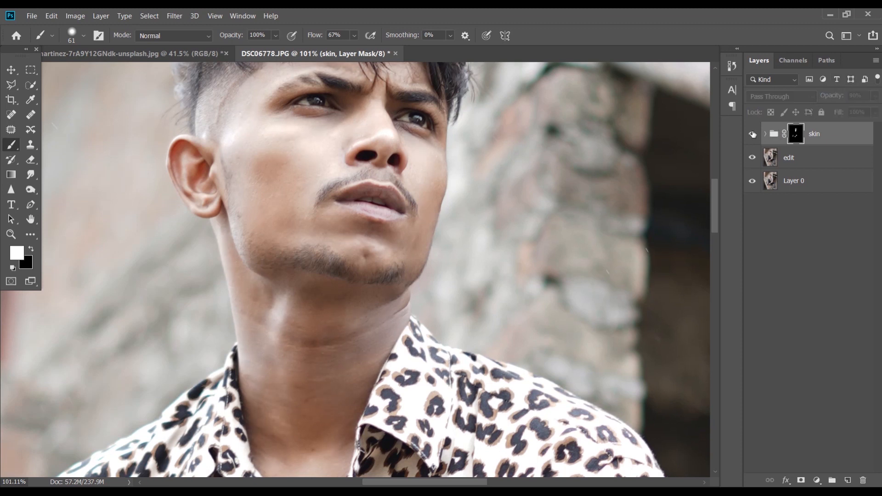
Stamp all visible layers into a new merged layer and open it in the Camera Raw filter
{"action": "scroll", "coordinate": [370, 347], "scroll_direction": "down", "scroll_amount": 5}
{"action": "scroll", "coordinate": [371, 347], "scroll_direction": "down", "scroll_amount": 3}
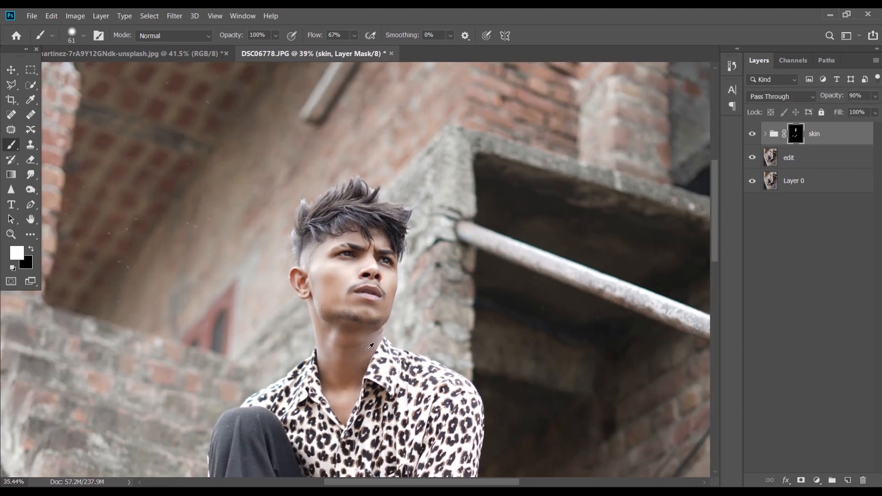
{"action": "scroll", "coordinate": [366, 351], "scroll_direction": "down", "scroll_amount": 2}
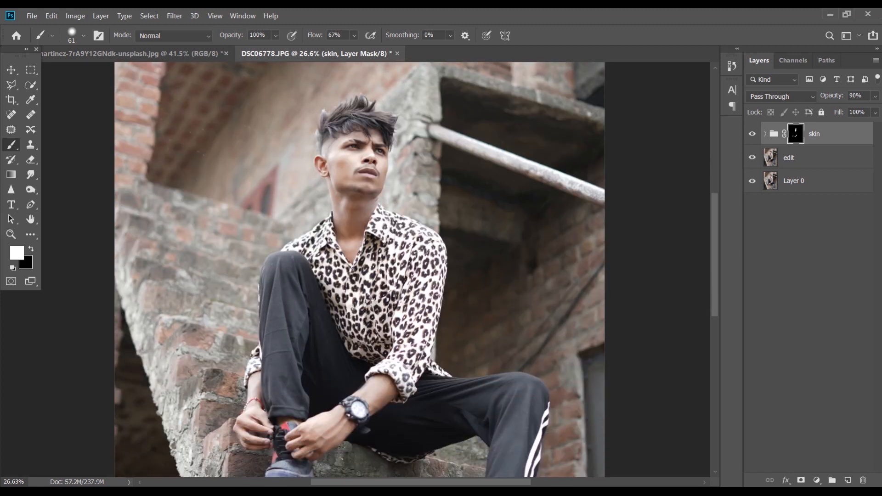
{"action": "scroll", "coordinate": [349, 153], "scroll_direction": "down", "scroll_amount": 2}
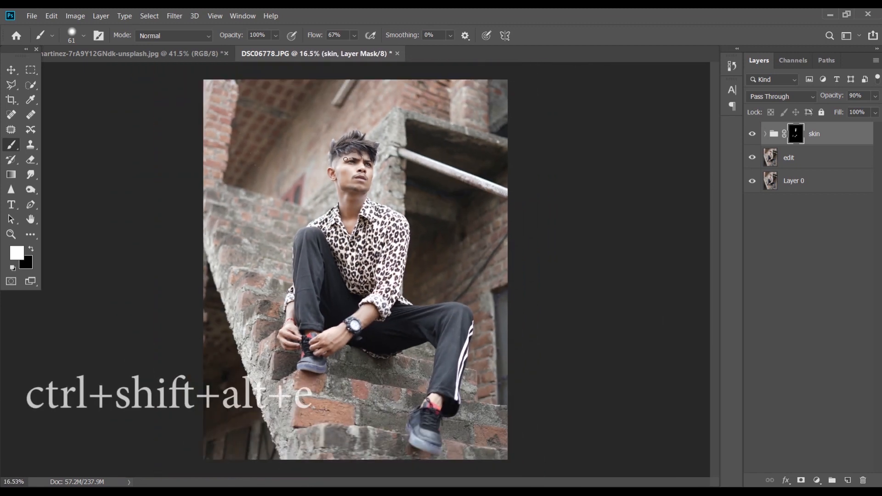
{"action": "key", "text": "ctrl+shift+alt+e"}
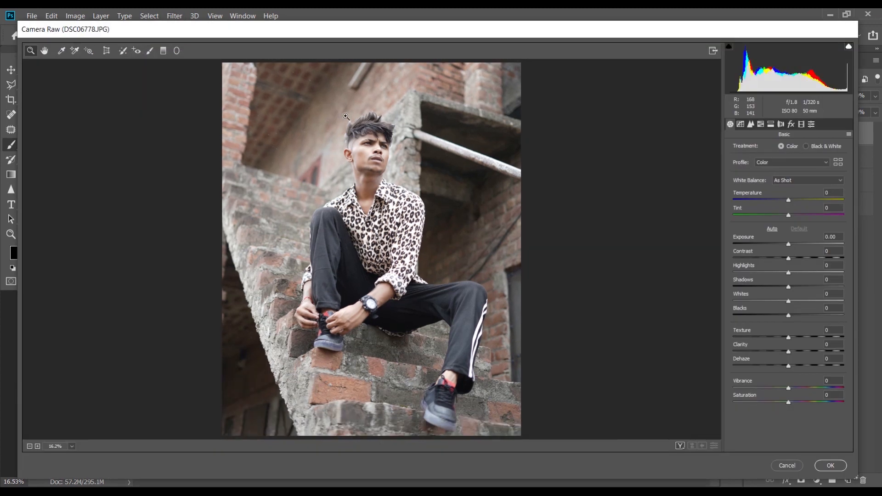
Set Highlights to -58, Shadows to +38, Whites to -45 and Blacks to -26 in the Basic adjustments
{"action": "left_click_drag", "start_coordinate": [801, 193], "coordinate": [803, 193]}
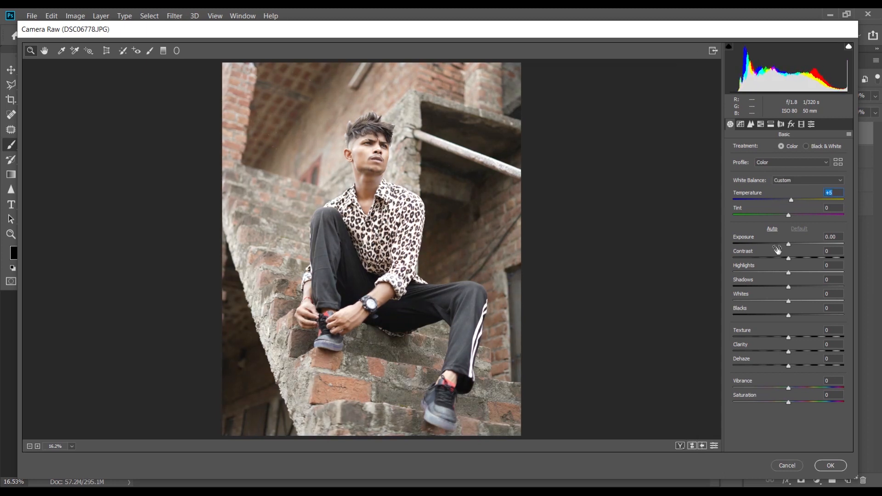
{"action": "left_click", "coordinate": [759, 272]}
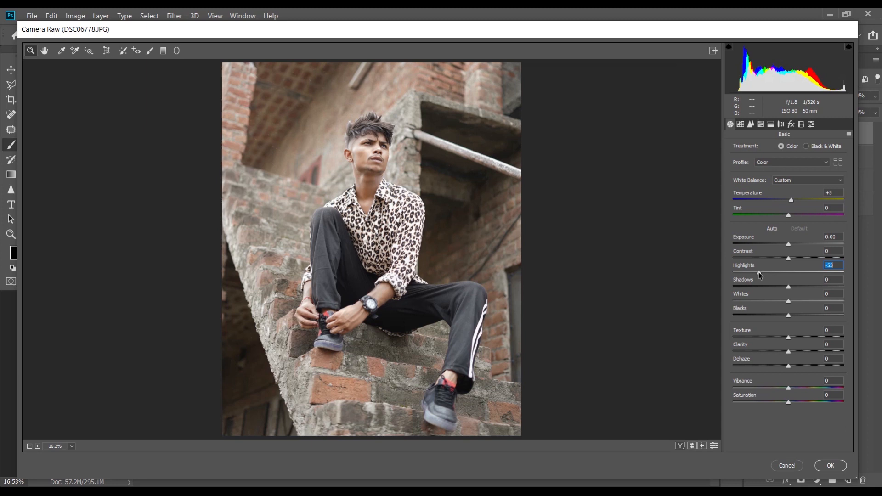
{"action": "left_click_drag", "start_coordinate": [760, 272], "coordinate": [810, 286]}
{"action": "left_click", "coordinate": [764, 301]}
{"action": "left_click_drag", "start_coordinate": [787, 316], "coordinate": [774, 316]}
Set Temperature to 0, Tint to +3, Exposure to -0.10, Texture to +50, Clarity to +38 and Vibrance to -24
{"action": "left_click_drag", "start_coordinate": [807, 196], "coordinate": [802, 206]}
{"action": "left_click_drag", "start_coordinate": [802, 240], "coordinate": [800, 239]}
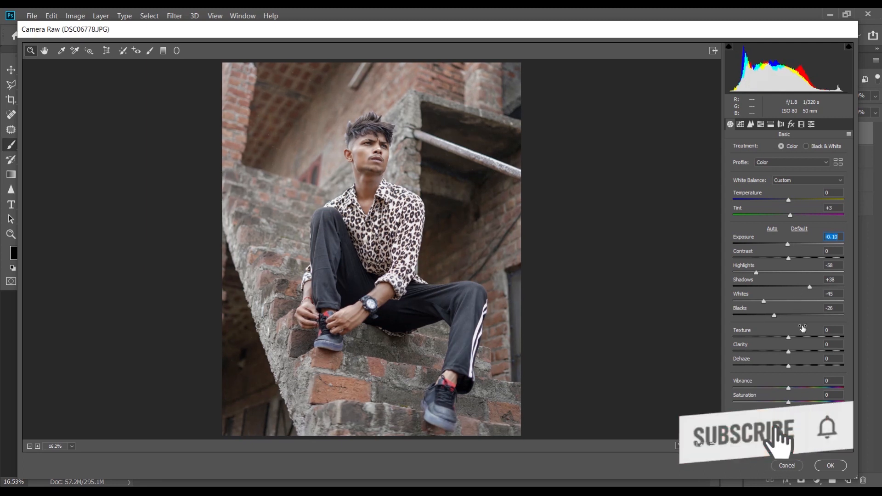
{"action": "left_click_drag", "start_coordinate": [807, 328], "coordinate": [803, 363]}
{"action": "left_click_drag", "start_coordinate": [763, 387], "coordinate": [769, 389]}
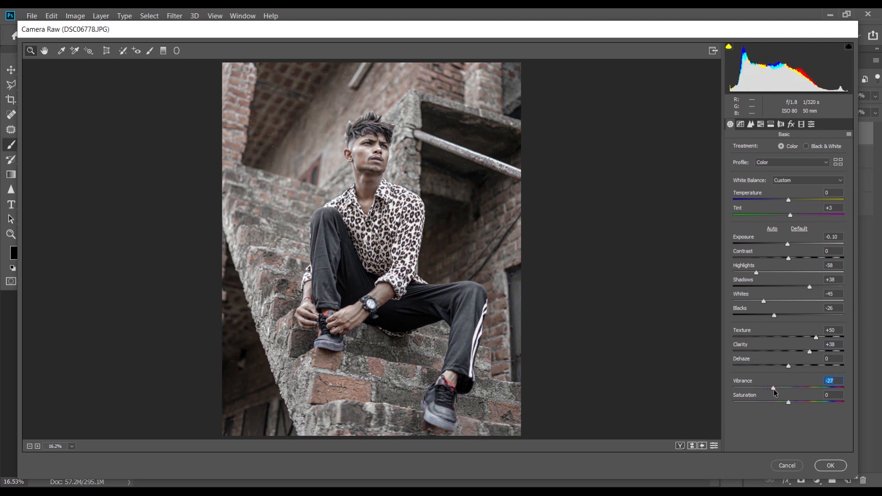
Shift the Oranges hue to -8 in the HSL adjustments
{"action": "left_click", "coordinate": [761, 124]}
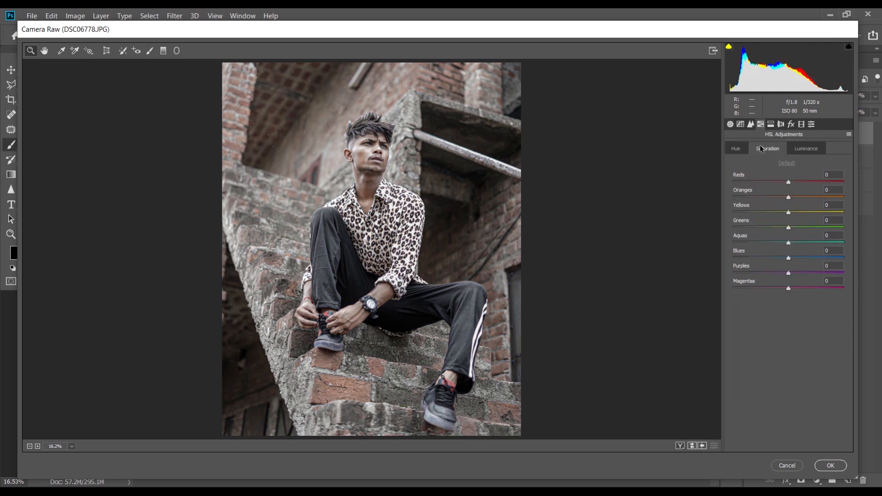
{"action": "left_click", "coordinate": [736, 149]}
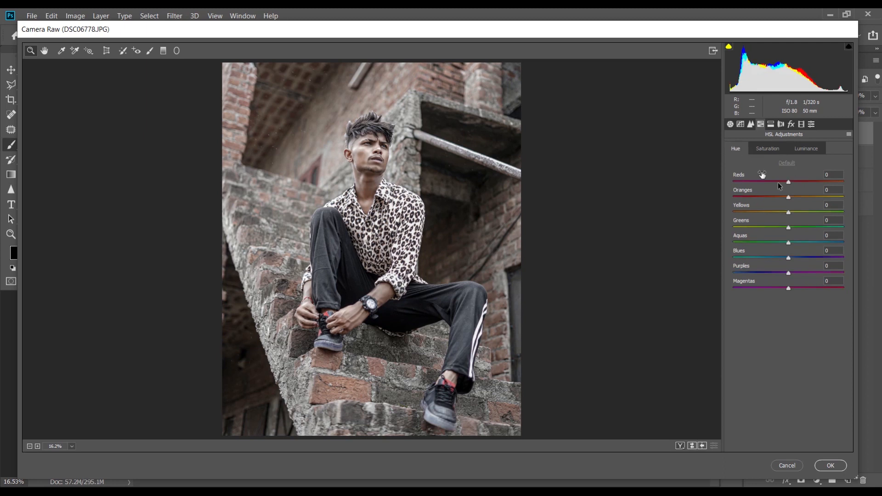
{"action": "left_click_drag", "start_coordinate": [780, 198], "coordinate": [782, 196]}
Set the Blue Primary calibration to Hue -15 and Saturation +84
{"action": "left_click", "coordinate": [801, 124]}
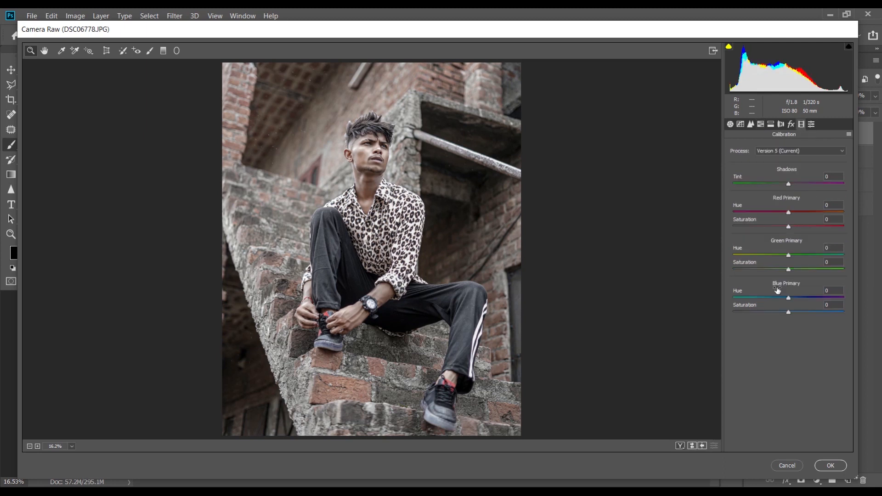
{"action": "left_click_drag", "start_coordinate": [776, 297], "coordinate": [779, 299]}
{"action": "left_click", "coordinate": [806, 311]}
{"action": "left_click_drag", "start_coordinate": [828, 313], "coordinate": [853, 314]}
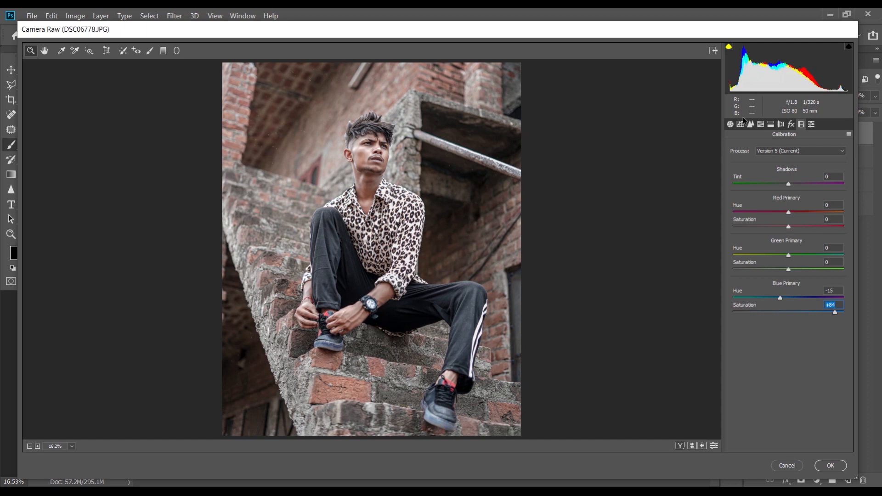
Set the basic Blacks value to -18 and raise the HSL luminance of Oranges to +15
{"action": "left_click", "coordinate": [730, 125]}
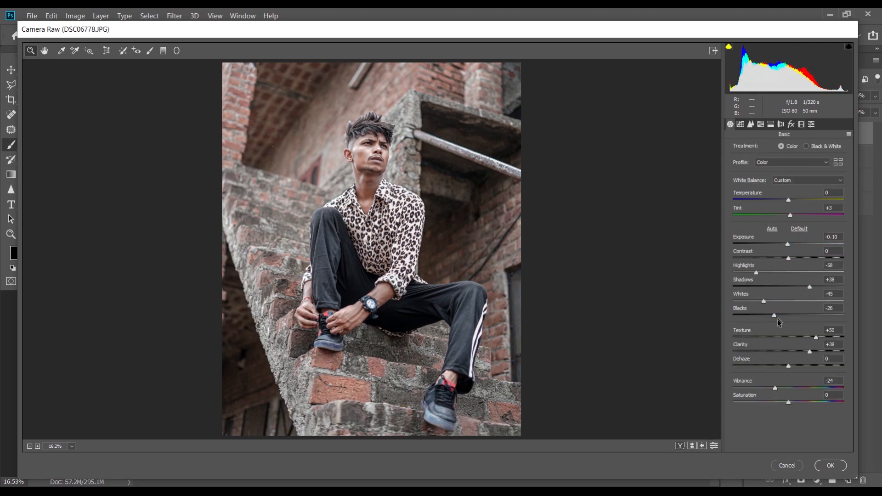
{"action": "left_click_drag", "start_coordinate": [774, 317], "coordinate": [778, 316]}
{"action": "left_click", "coordinate": [762, 126]}
{"action": "left_click", "coordinate": [809, 150]}
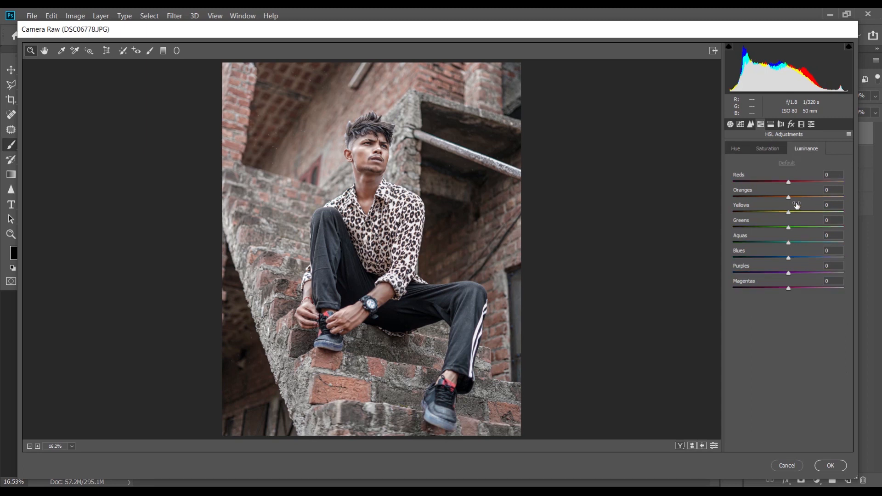
{"action": "left_click", "coordinate": [800, 197]}
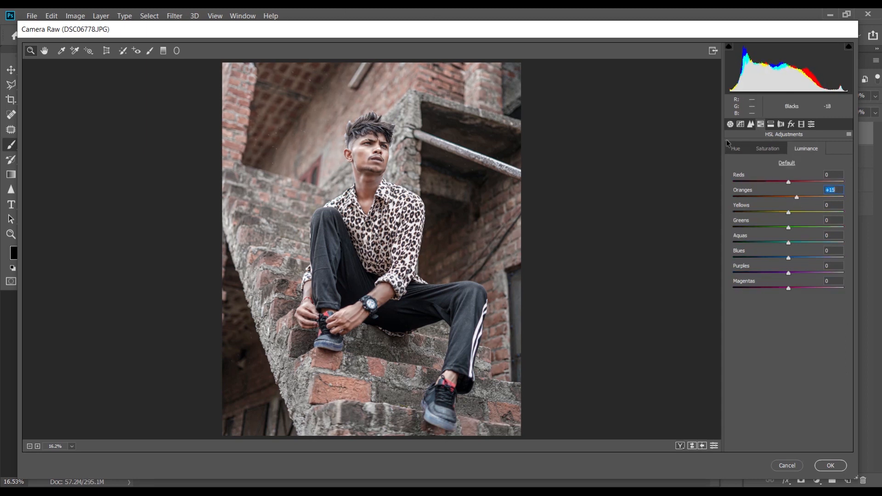
Shift the Blues hue toward teal, adjust the Blues saturation, and set the luminance of Aquas to -23 and Blues to -63
{"action": "left_click", "coordinate": [740, 152]}
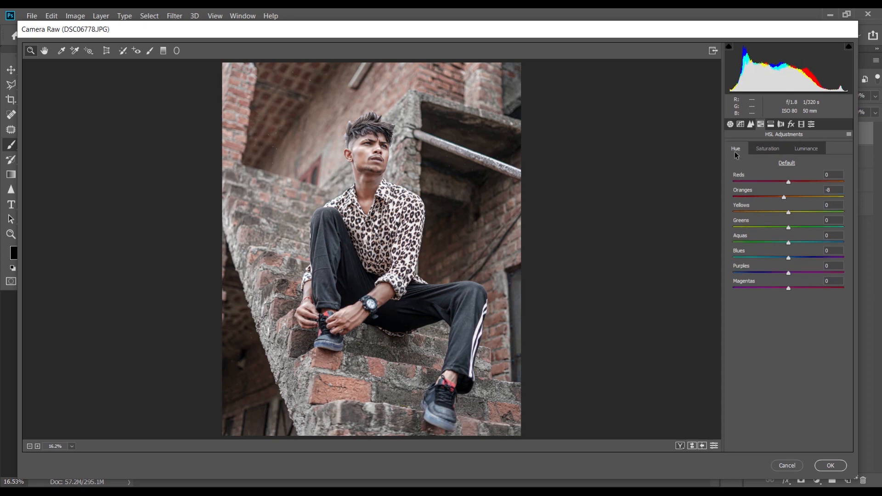
{"action": "left_click", "coordinate": [776, 258]}
{"action": "left_click", "coordinate": [774, 150]}
{"action": "left_click_drag", "start_coordinate": [811, 260], "coordinate": [754, 258]}
{"action": "left_click", "coordinate": [805, 152]}
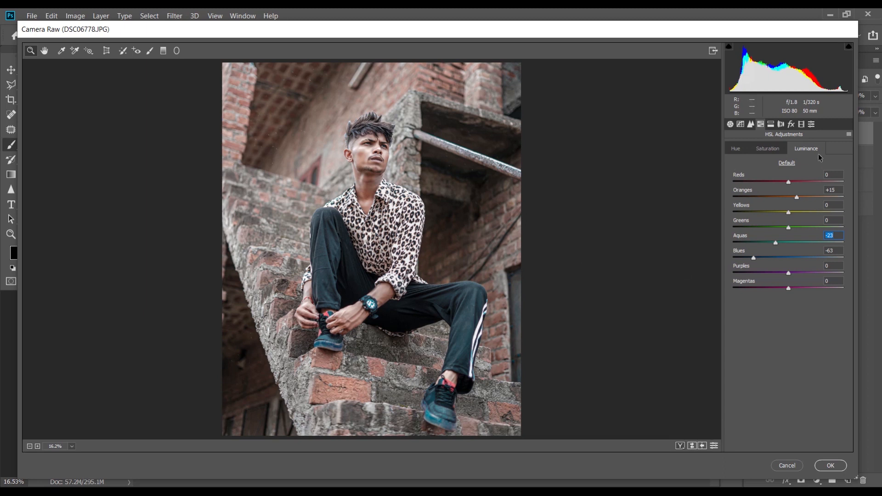
Split-tone the photo with highlights at Hue 42, Saturation 14, shadows at Hue 47, Saturation 5, and Balance -40
{"action": "left_click", "coordinate": [781, 124]}
{"action": "left_click", "coordinate": [745, 161]}
{"action": "left_click", "coordinate": [750, 177]}
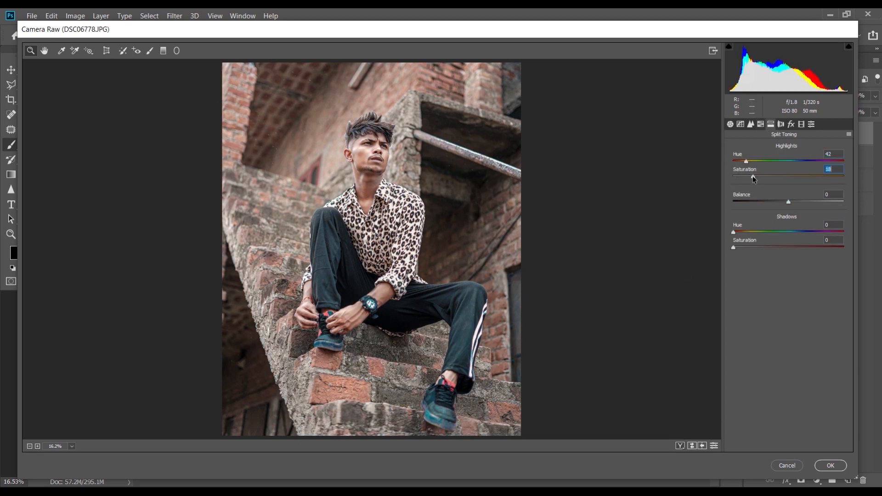
{"action": "left_click", "coordinate": [747, 232]}
{"action": "left_click", "coordinate": [746, 248]}
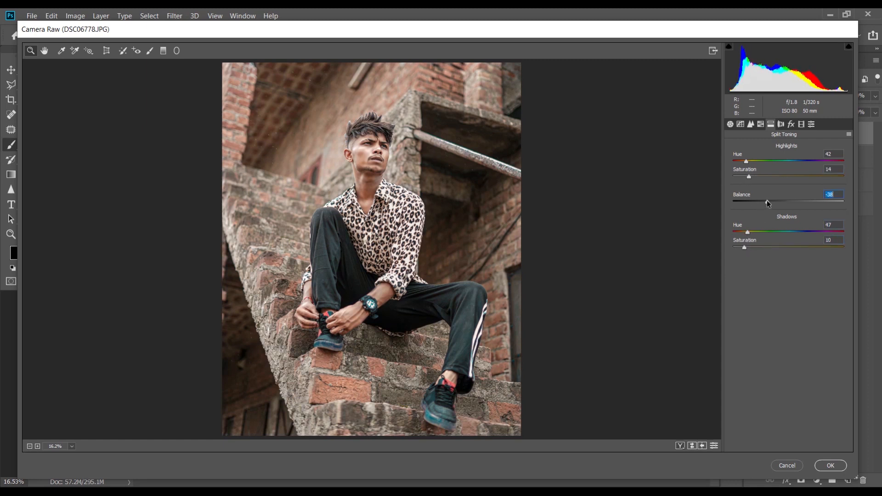
{"action": "left_click_drag", "start_coordinate": [743, 248], "coordinate": [738, 250]}
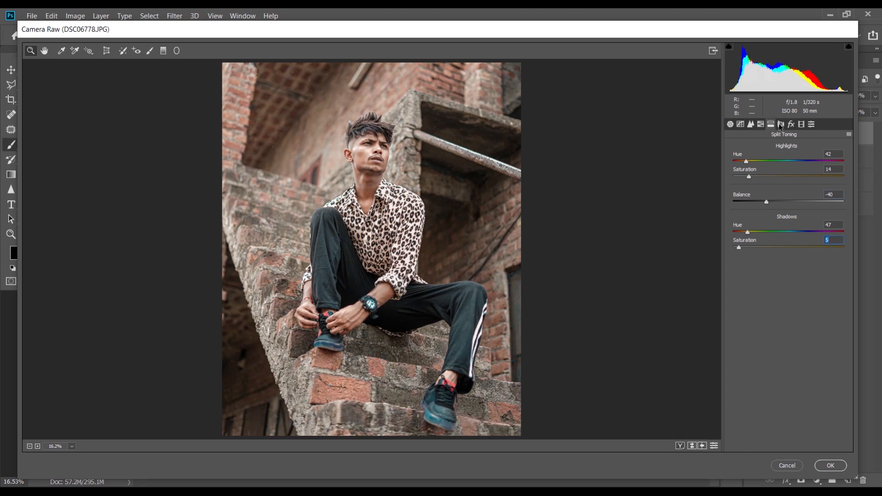
Fine-tune the Red Primary saturation and hue in the camera calibration
{"action": "left_click", "coordinate": [791, 125]}
{"action": "left_click", "coordinate": [801, 126]}
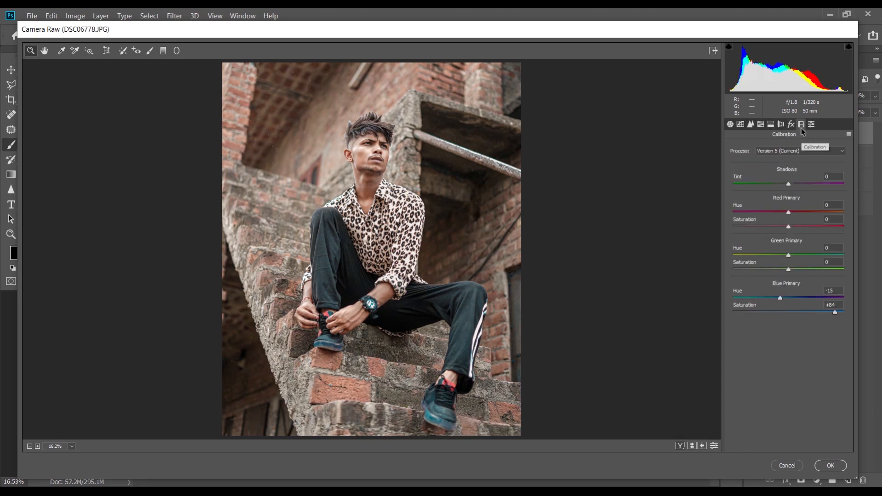
{"action": "mouse_move", "coordinate": [786, 228]}
{"action": "left_mouse_down"}
{"action": "mouse_move", "coordinate": [767, 228]}
{"action": "mouse_move", "coordinate": [793, 229]}
{"action": "mouse_move", "coordinate": [784, 214]}
{"action": "left_mouse_up"}
Fade the blacks on the RGB point curve by raising its black point to about 25, and shape it with points including input 30, output 42
{"action": "left_click", "coordinate": [742, 125]}
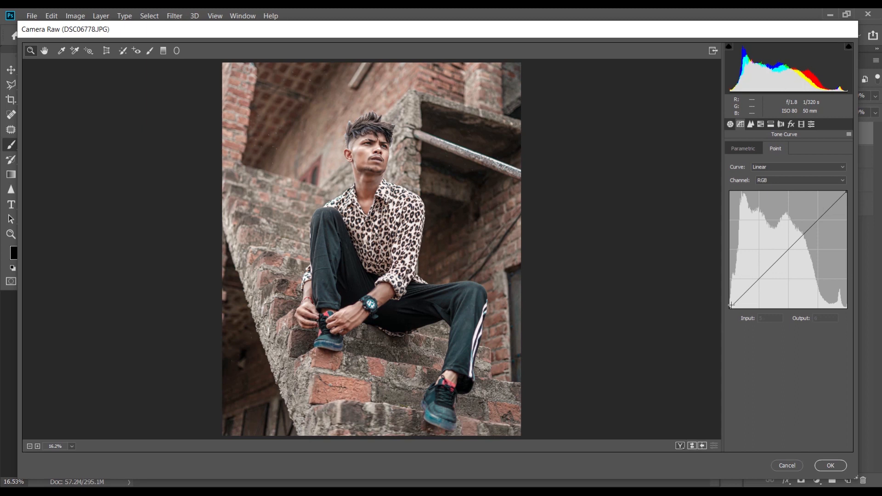
{"action": "left_click_drag", "start_coordinate": [731, 306], "coordinate": [722, 296]}
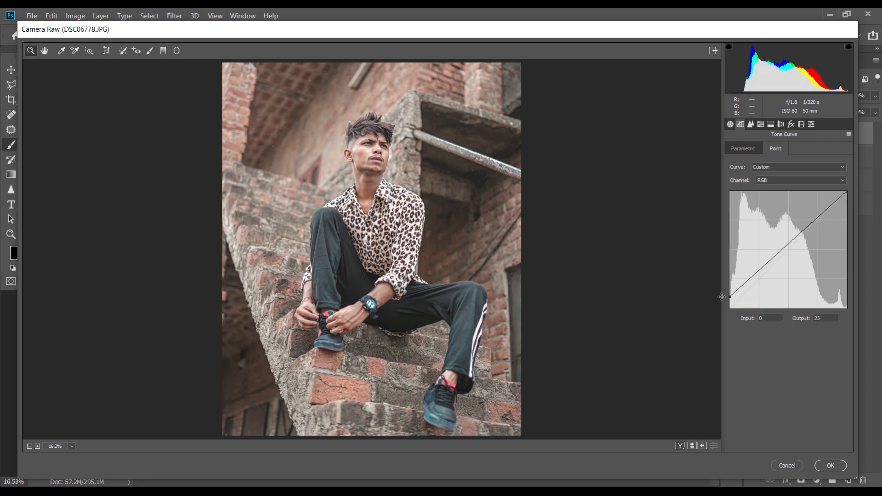
{"action": "left_click_drag", "start_coordinate": [757, 271], "coordinate": [743, 290]}
{"action": "left_click", "coordinate": [794, 245]}
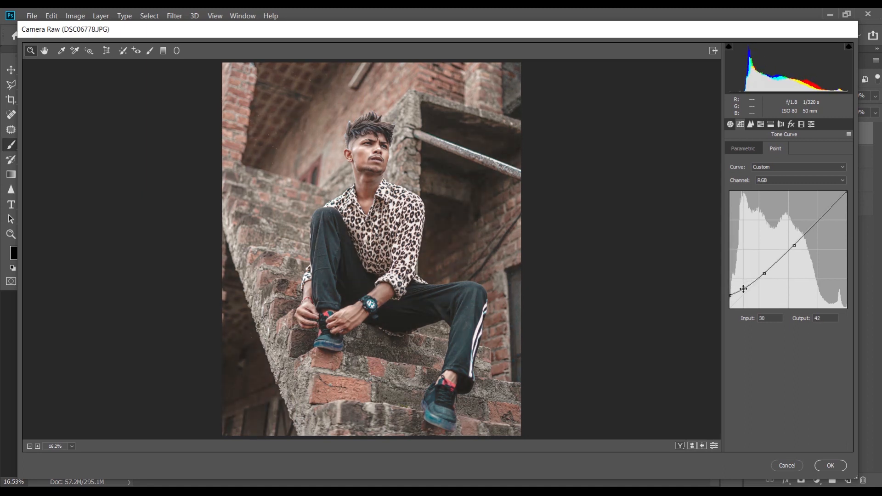
Show the before and after views side by side, and set Contrast to +19, Shadows to +82 and Saturation to +28
{"action": "left_click", "coordinate": [681, 446]}
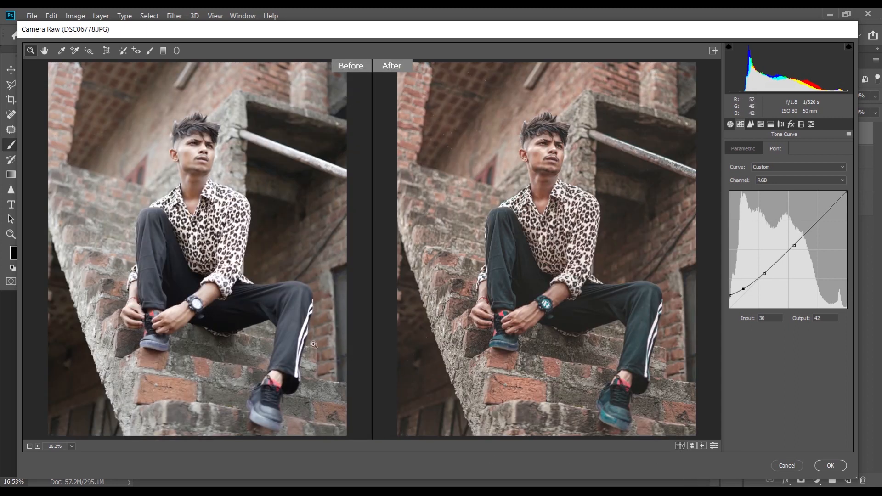
{"action": "left_click", "coordinate": [731, 125]}
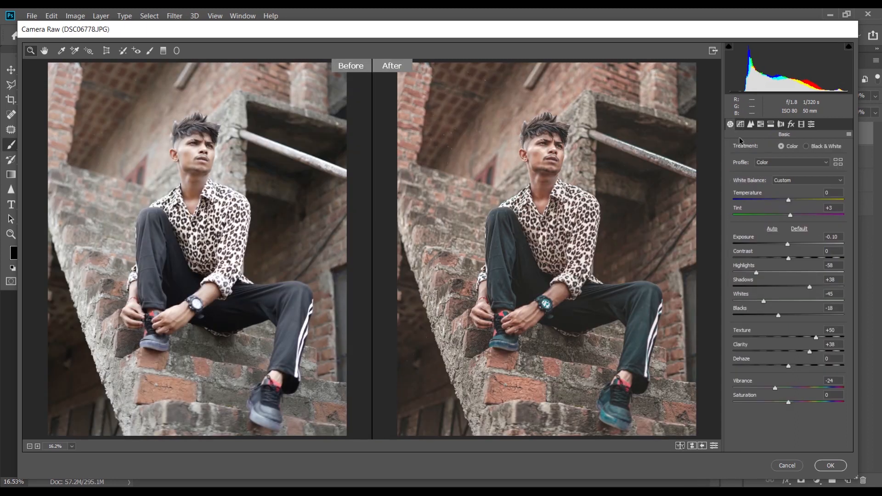
{"action": "left_click_drag", "start_coordinate": [803, 253], "coordinate": [834, 282]}
{"action": "left_click_drag", "start_coordinate": [793, 405], "coordinate": [812, 402]}
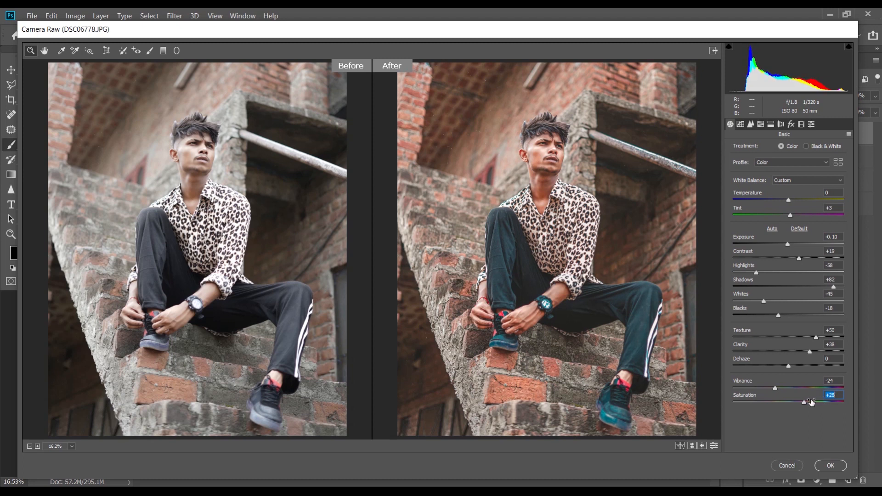
Reduce the Oranges saturation slightly in the HSL adjustments
{"action": "left_click", "coordinate": [763, 127]}
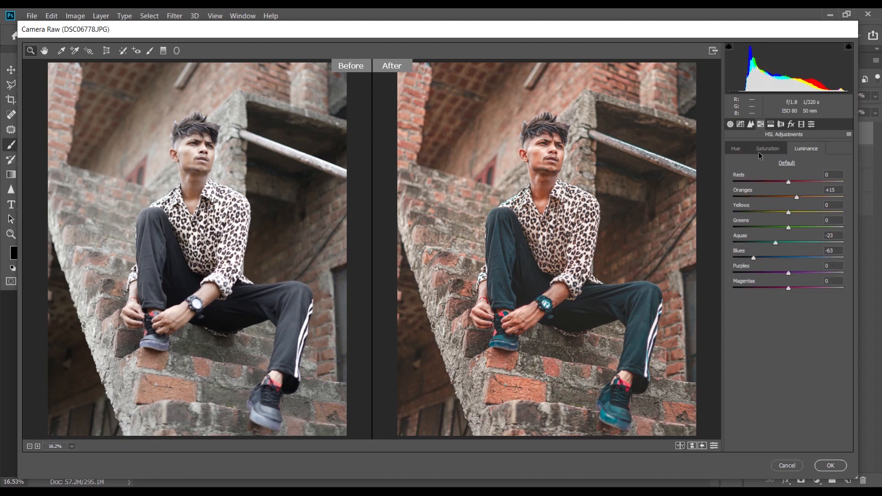
{"action": "left_click", "coordinate": [765, 151]}
{"action": "left_click_drag", "start_coordinate": [791, 194], "coordinate": [780, 190]}
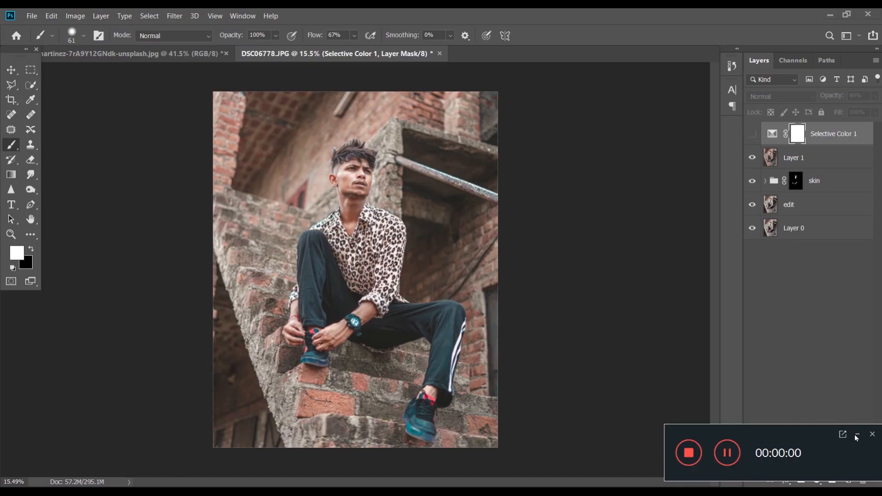
Make the Selective Color 1 adjustment layer visible, review its settings for Blacks, and close its properties
{"action": "left_click", "coordinate": [857, 435]}
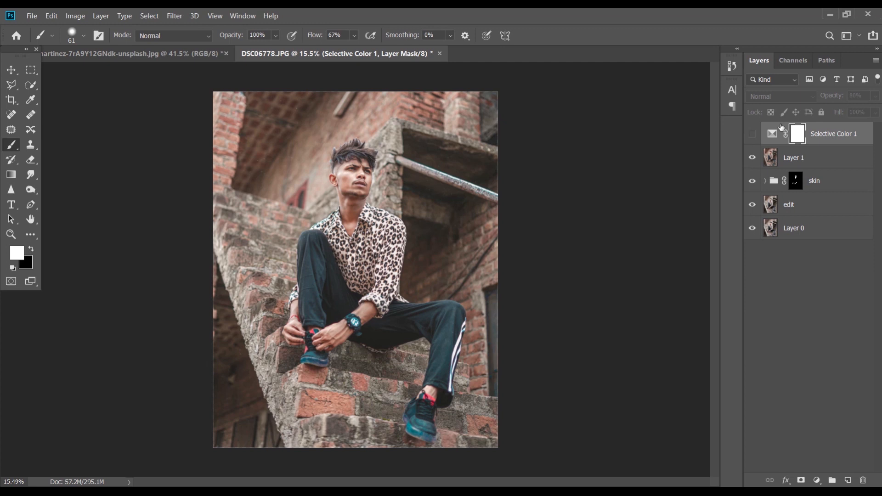
{"action": "left_click", "coordinate": [753, 134]}
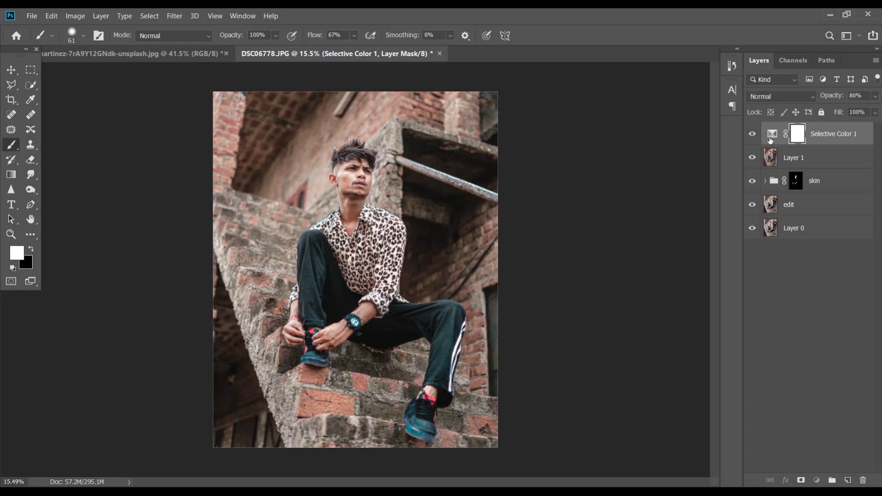
{"action": "double_click", "coordinate": [770, 138]}
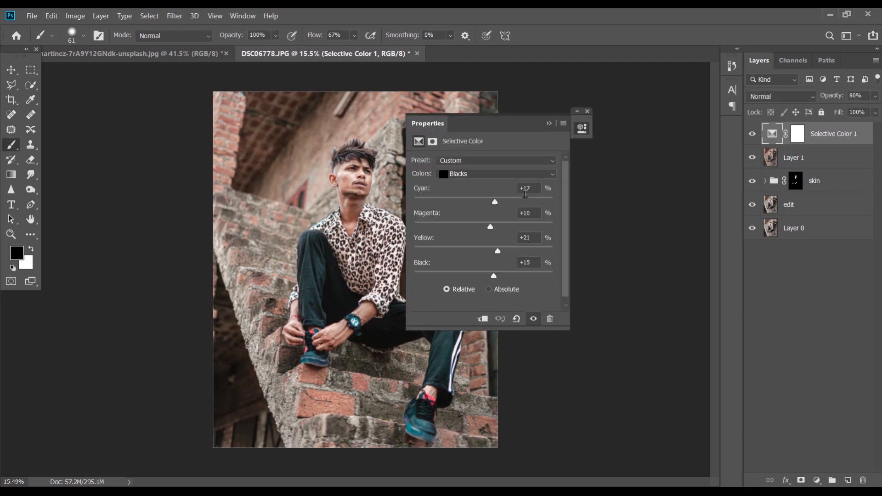
{"action": "left_click_drag", "start_coordinate": [535, 187], "coordinate": [521, 263]}
{"action": "left_click", "coordinate": [498, 175]}
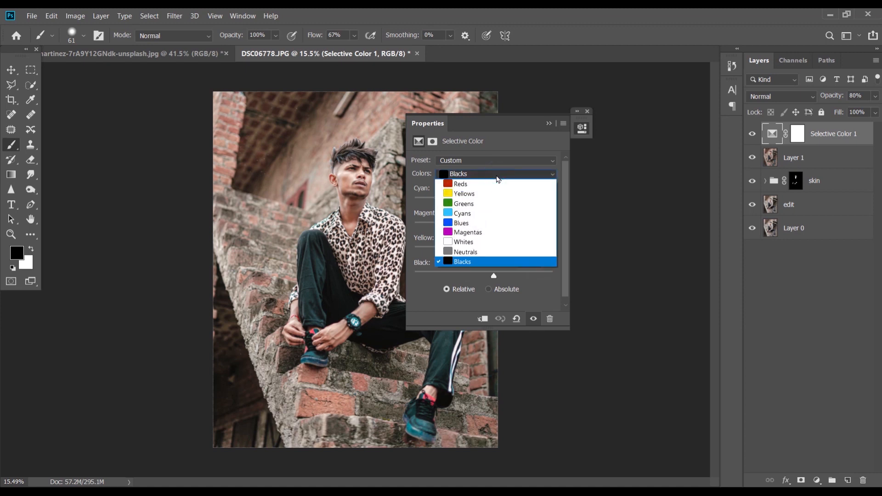
{"action": "left_click", "coordinate": [501, 262]}
{"action": "left_click", "coordinate": [547, 124]}
{"action": "left_click", "coordinate": [572, 210]}
{"action": "left_click", "coordinate": [451, 202]}
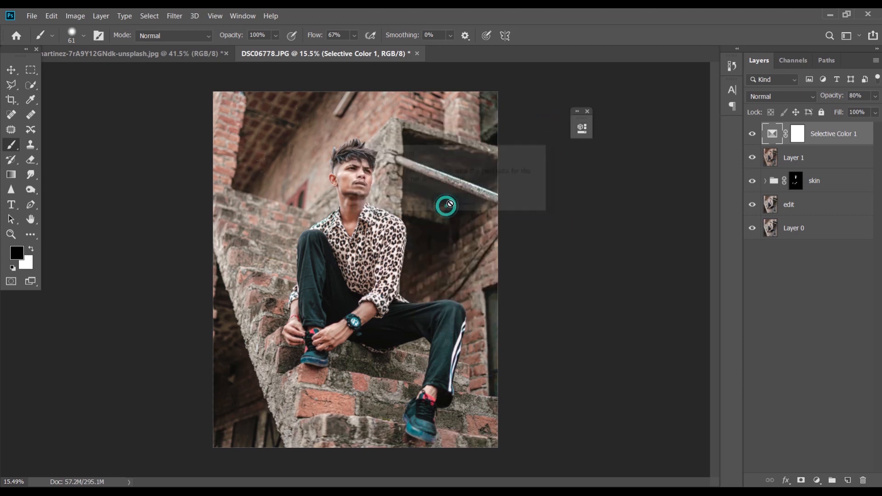
{"action": "left_click", "coordinate": [587, 113]}
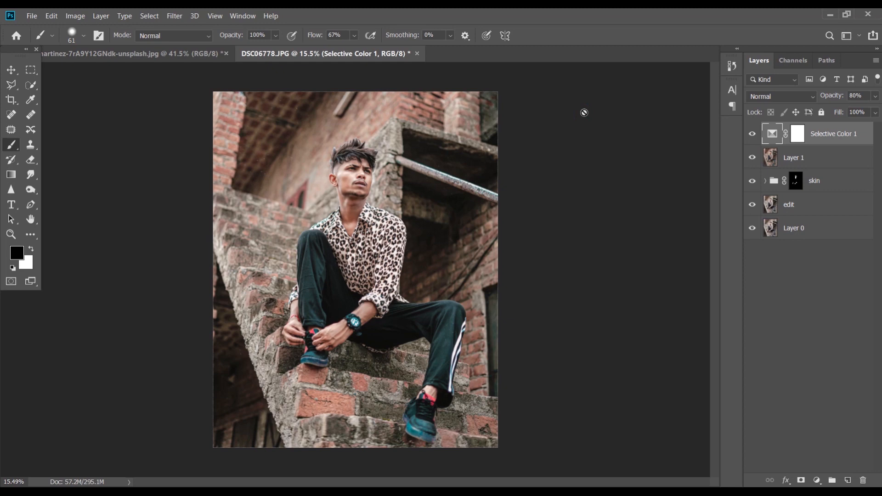